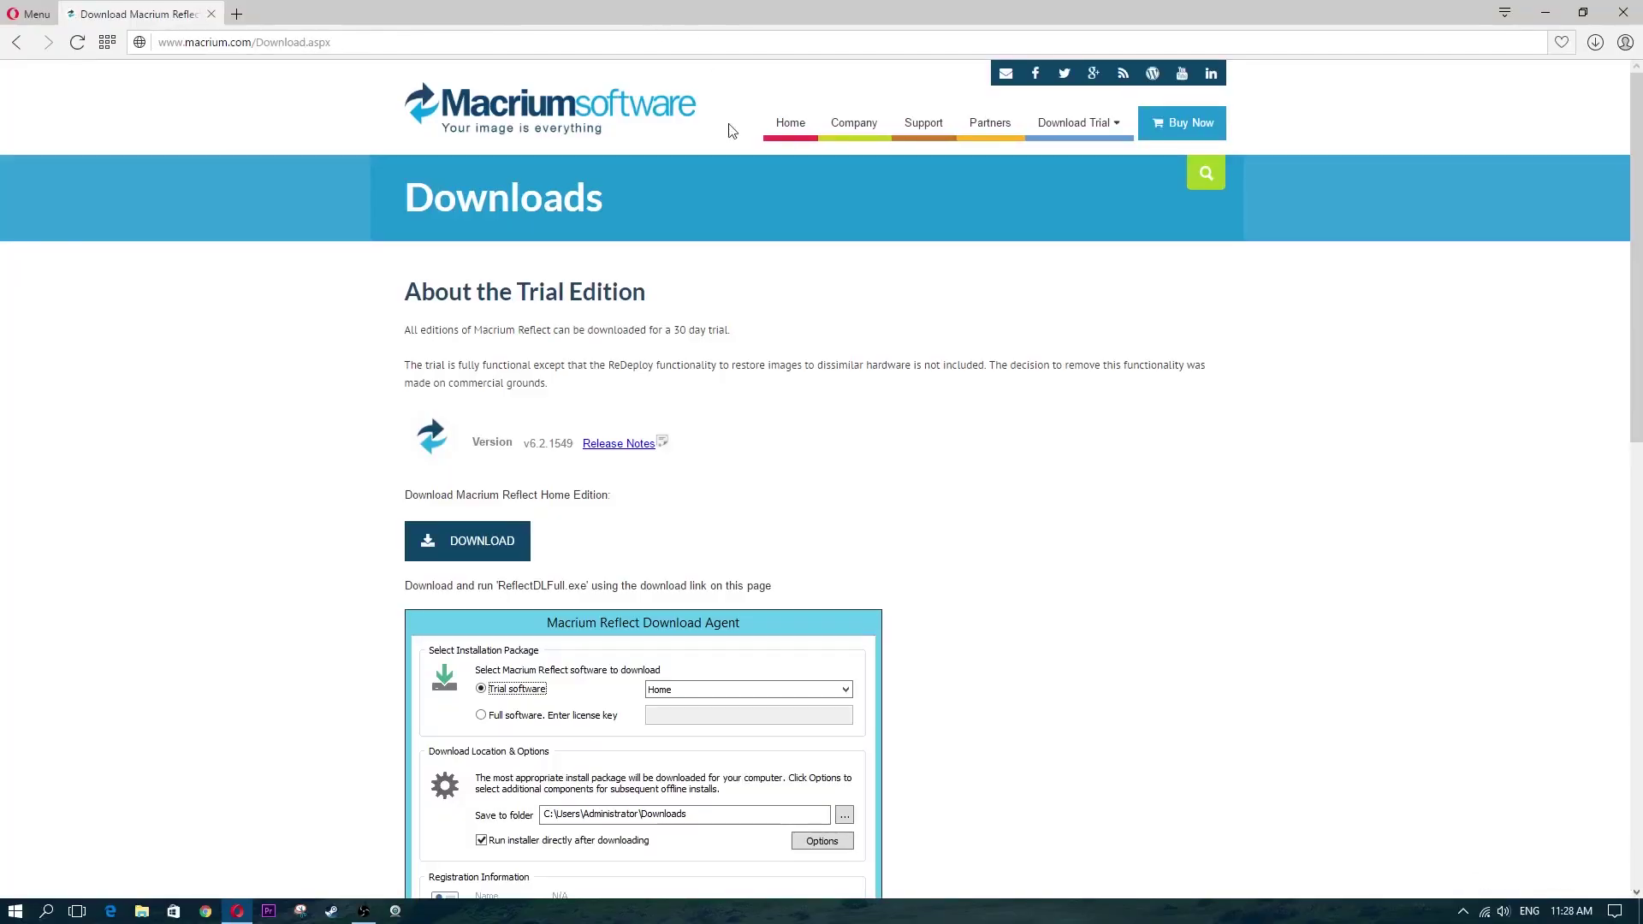
# - Download the Macrium Reflect installer ReflectDLFull.exe in Opera and save it to the Downloads folder
pyautogui.click(466, 545)
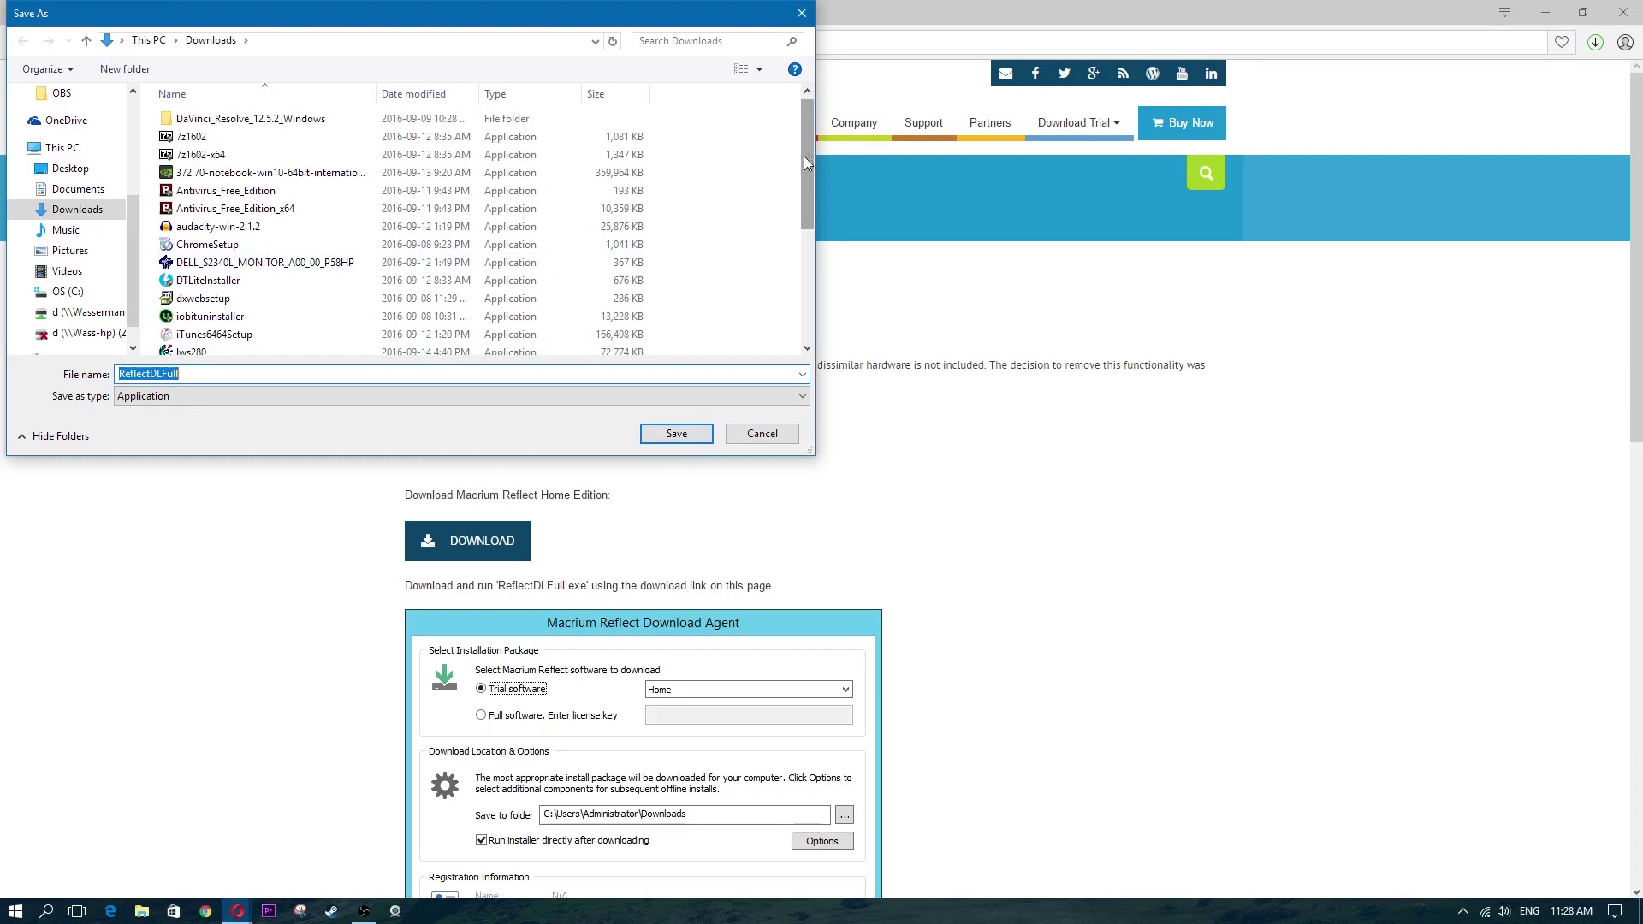
pyautogui.moveTo(803, 156)
pyautogui.mouseDown()
pyautogui.moveTo(798, 253)
pyautogui.moveTo(804, 150)
pyautogui.mouseUp()
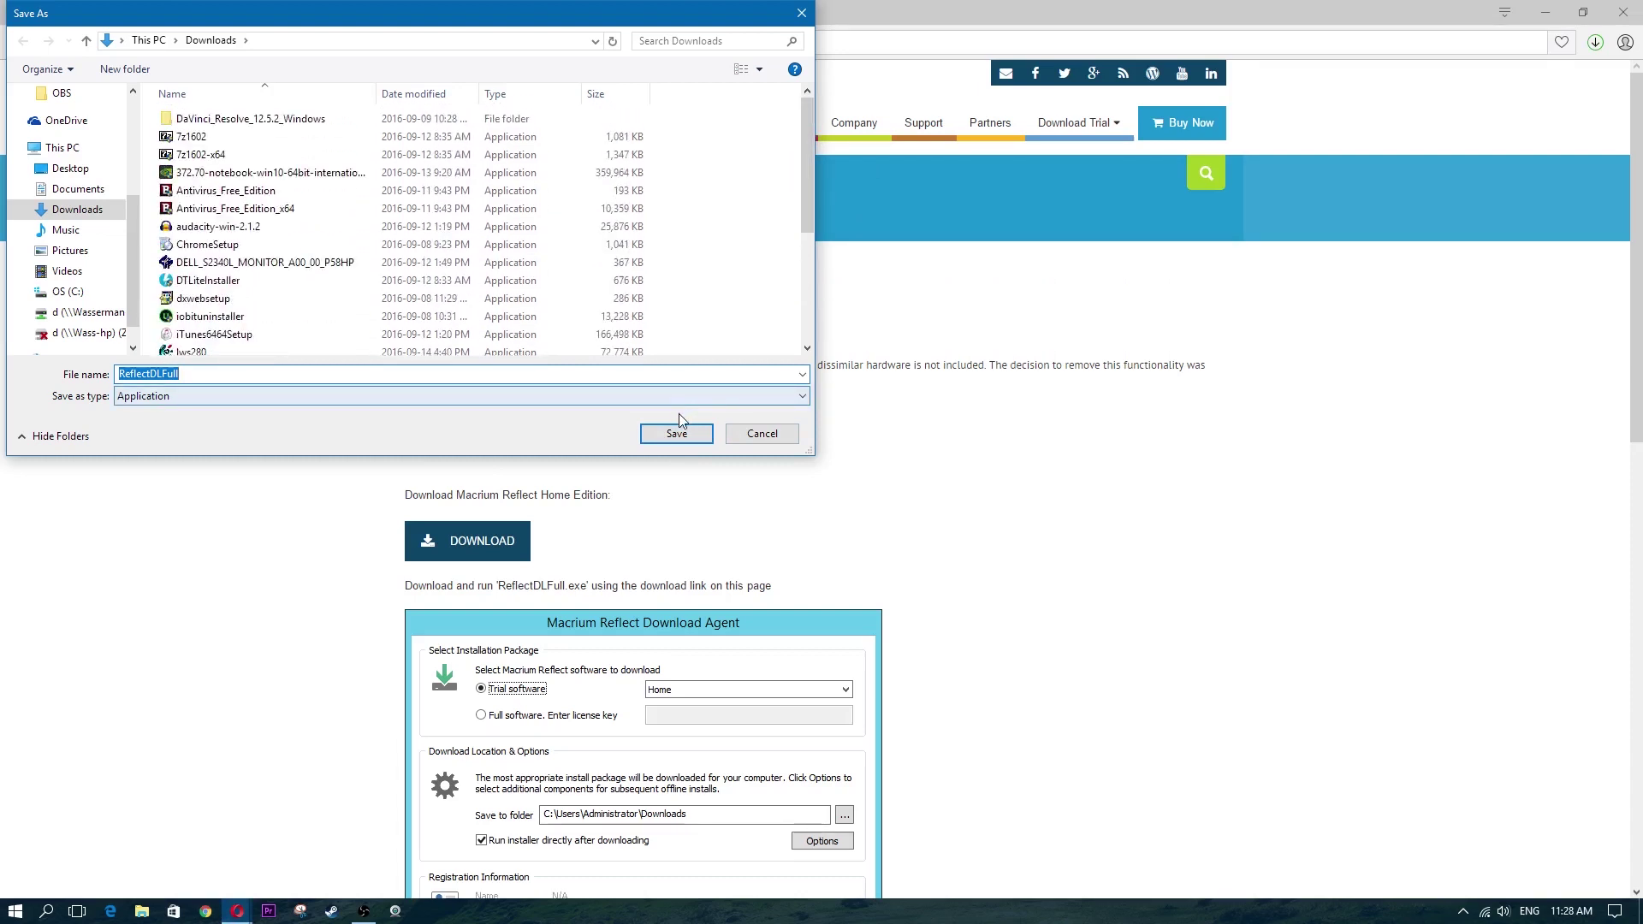
pyautogui.moveTo(674, 21); pyautogui.dragTo(627, 580)
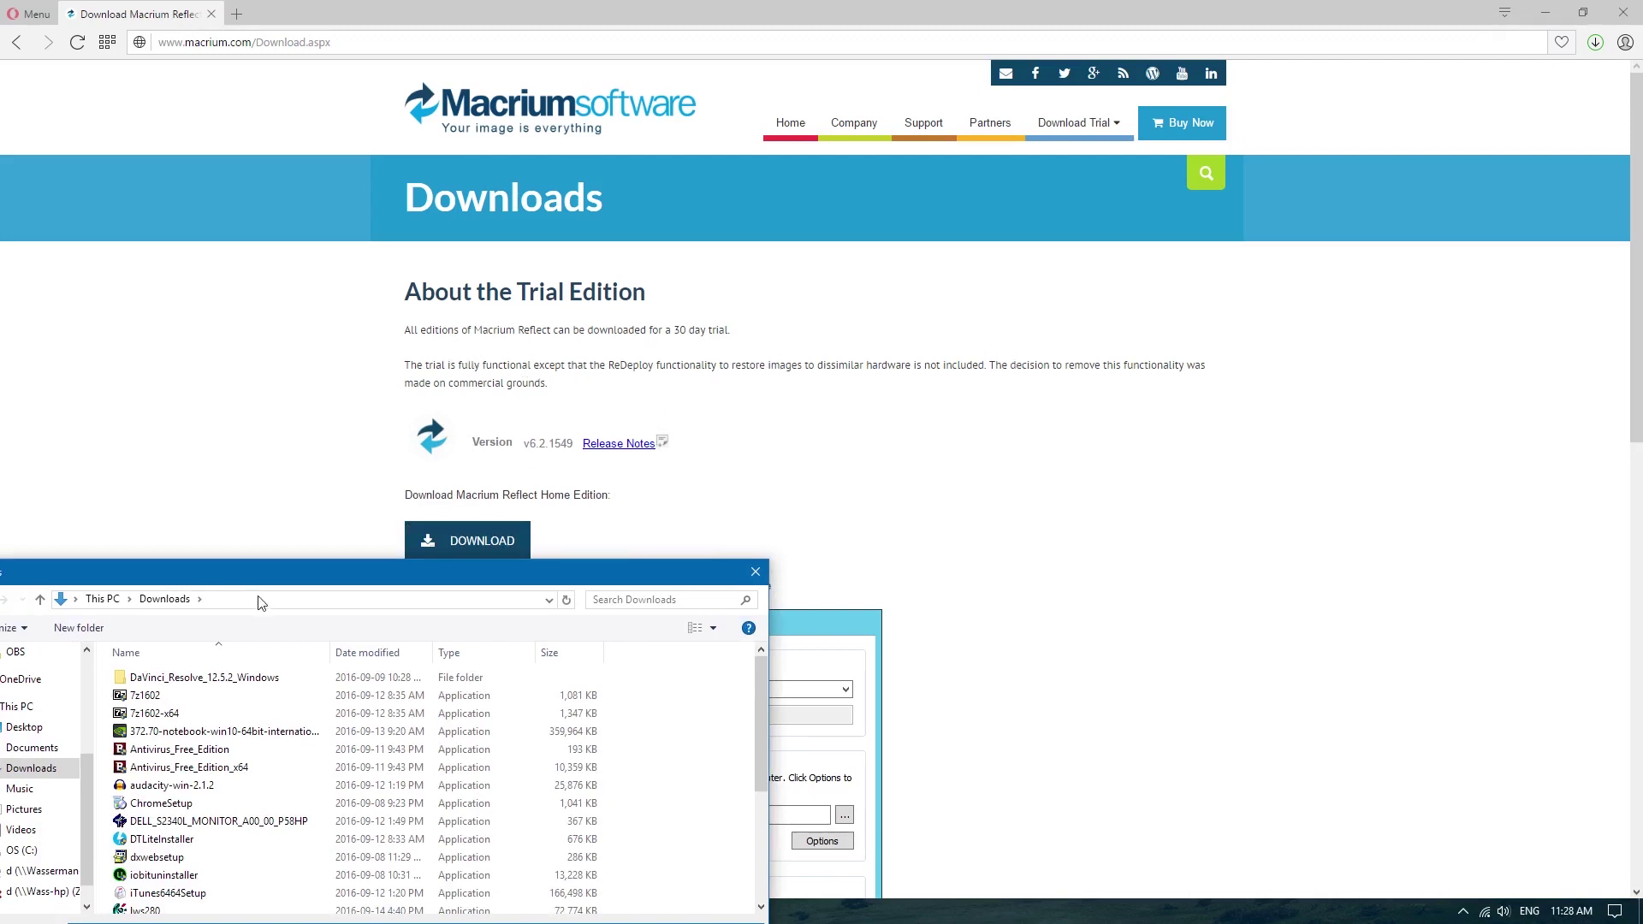
pyautogui.moveTo(365, 580); pyautogui.dragTo(646, 220)
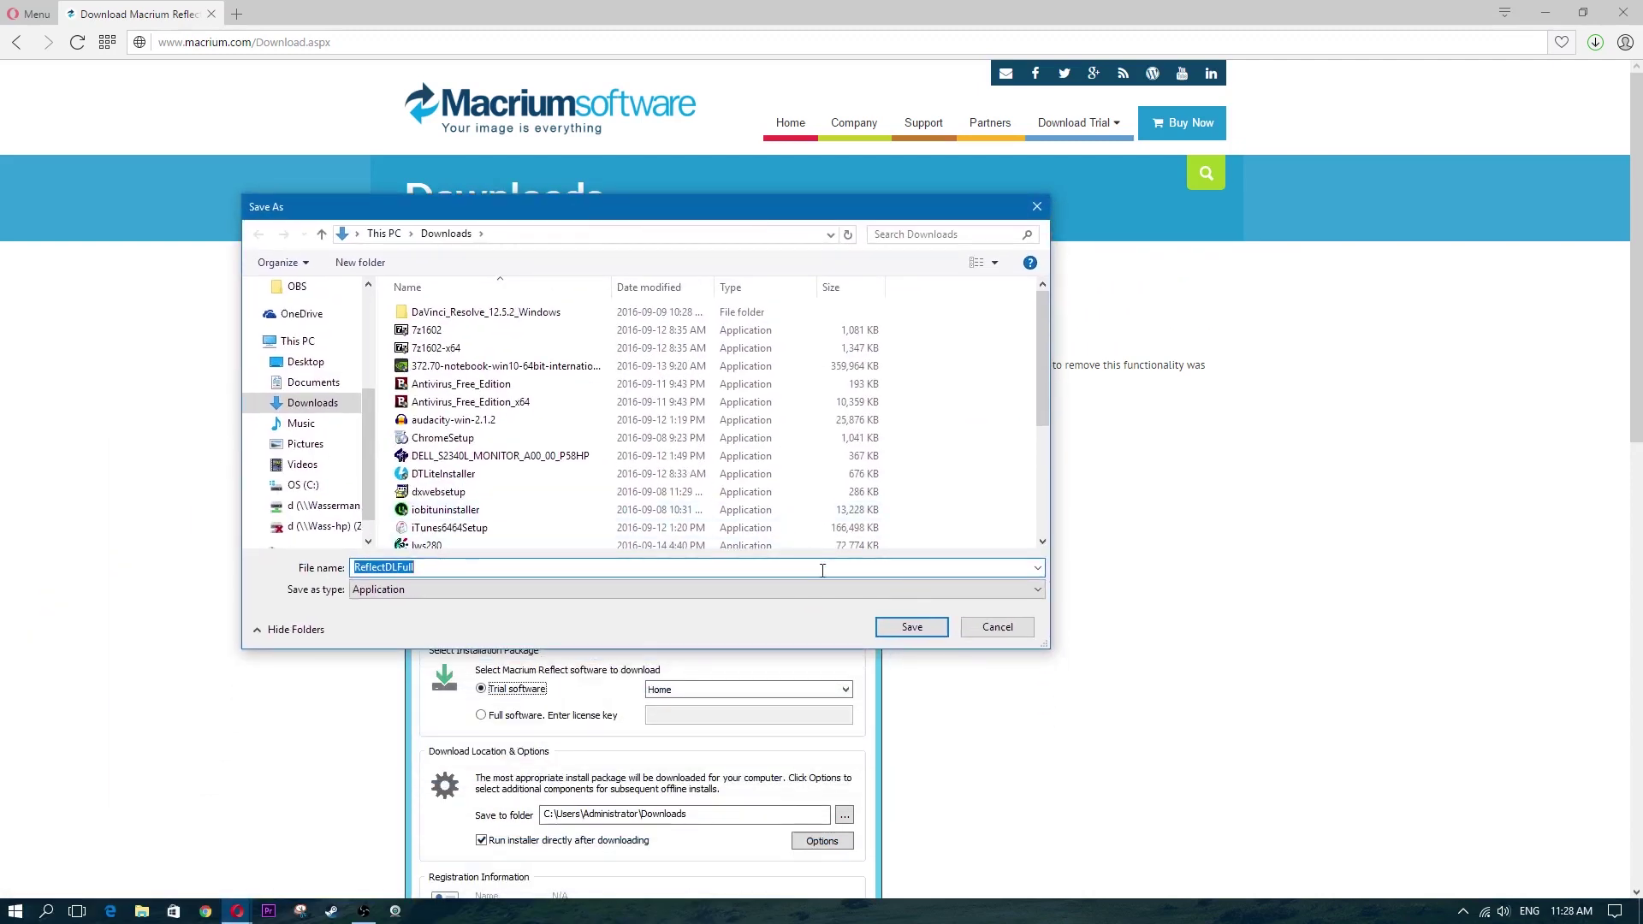
pyautogui.click(909, 627)
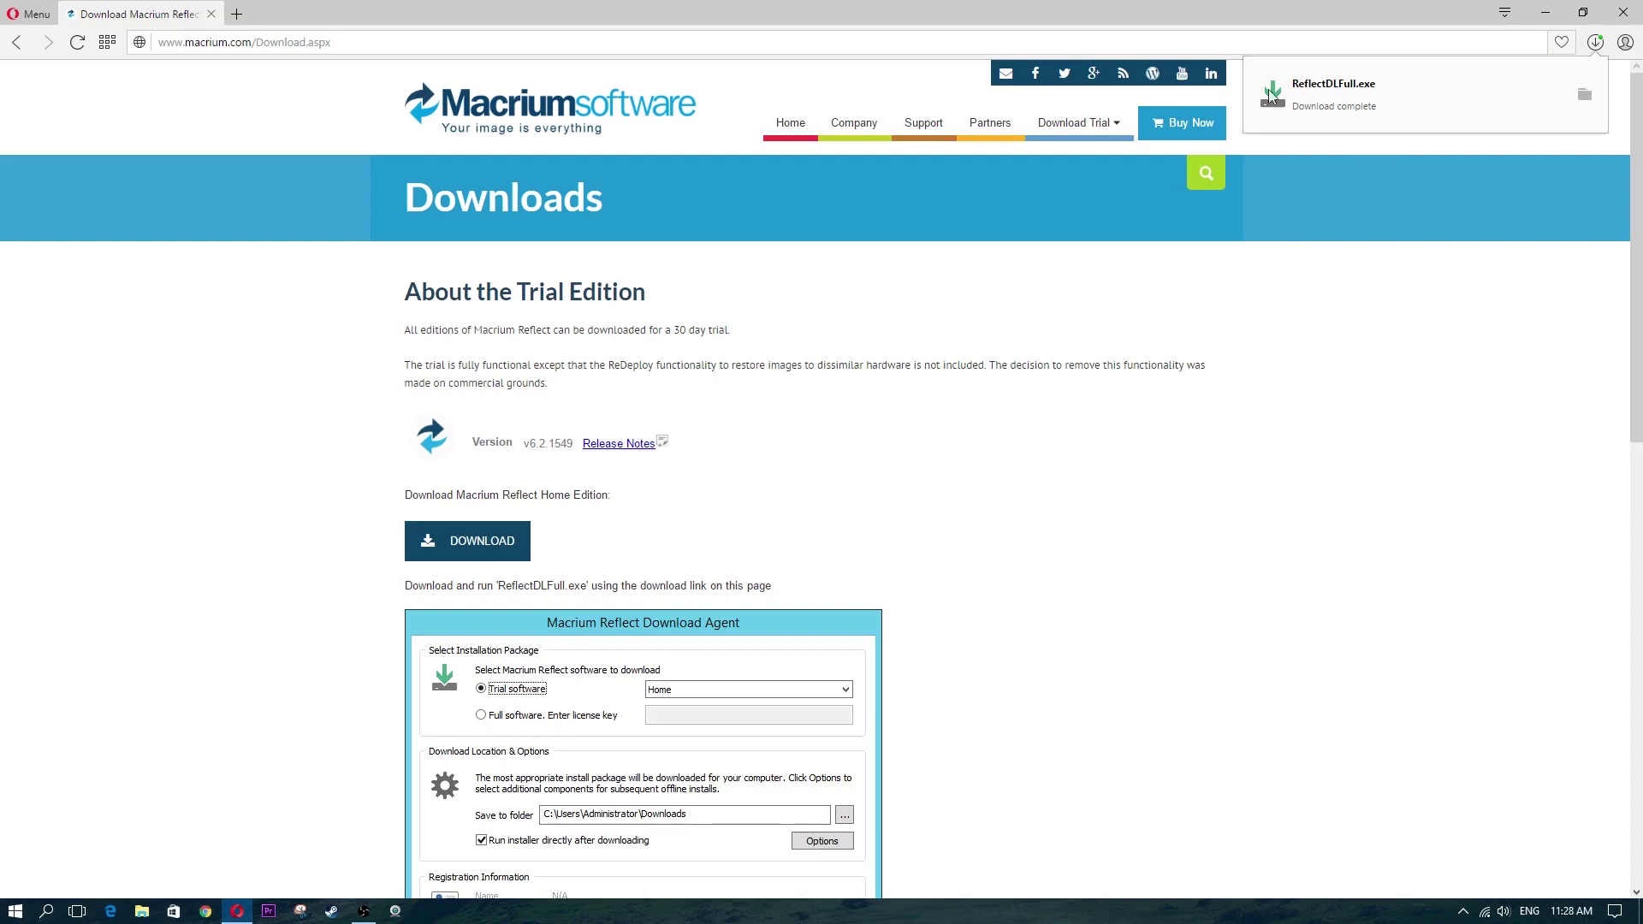
pyautogui.click(1374, 102)
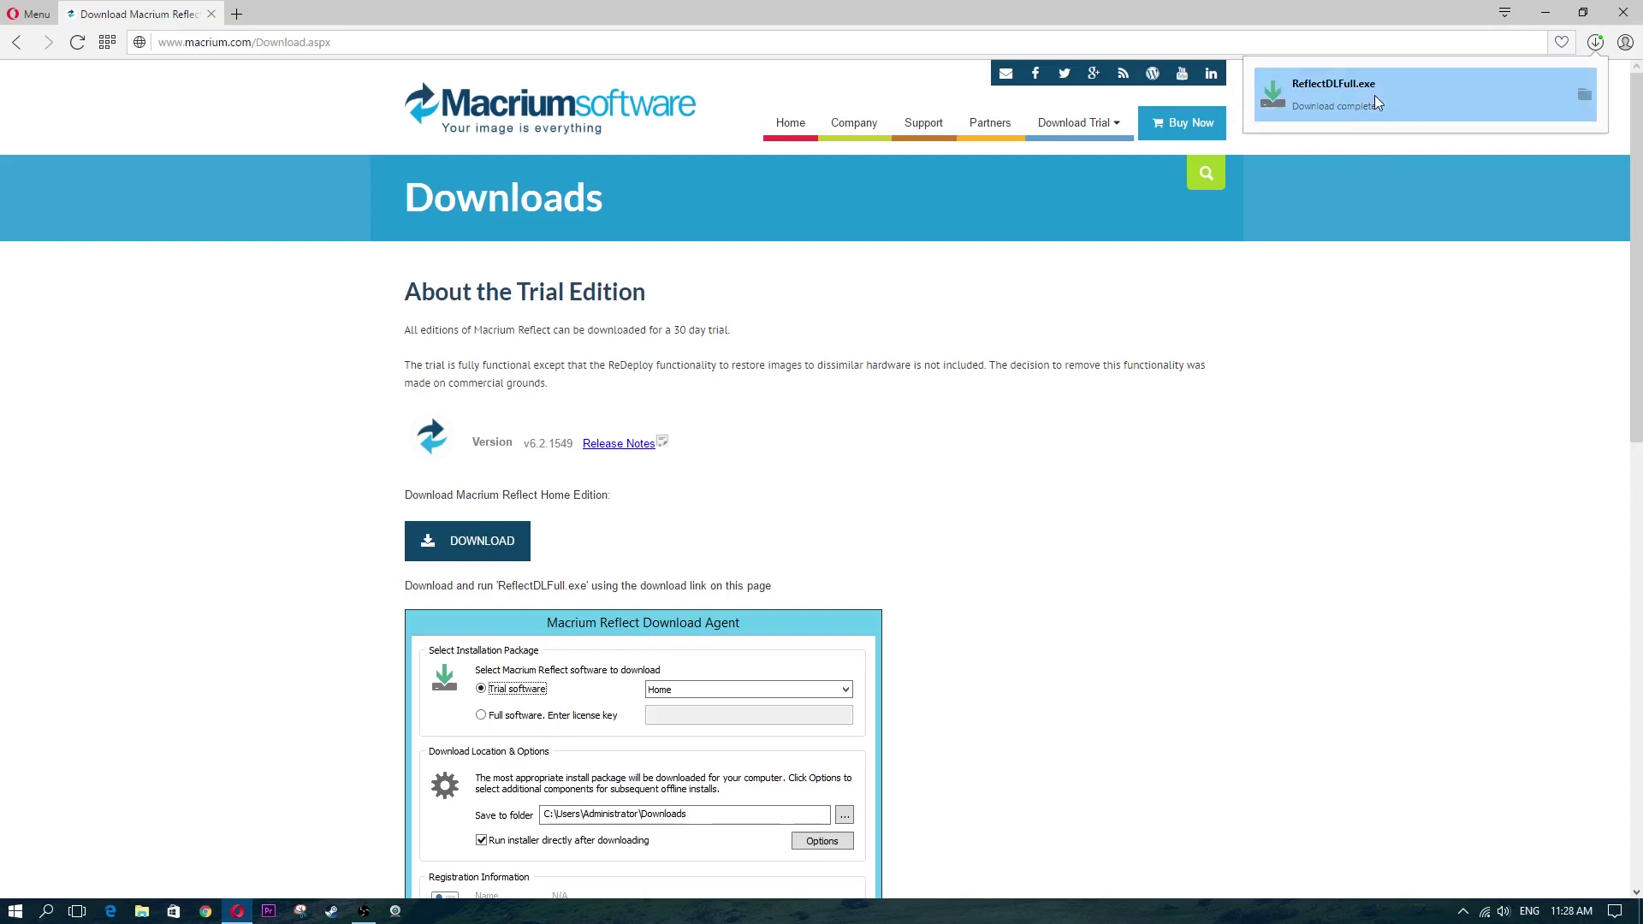
# - Run ReflectDLFull from the Downloads folder in File Explorer to launch Macrium Reflect
pyautogui.click(1584, 94)
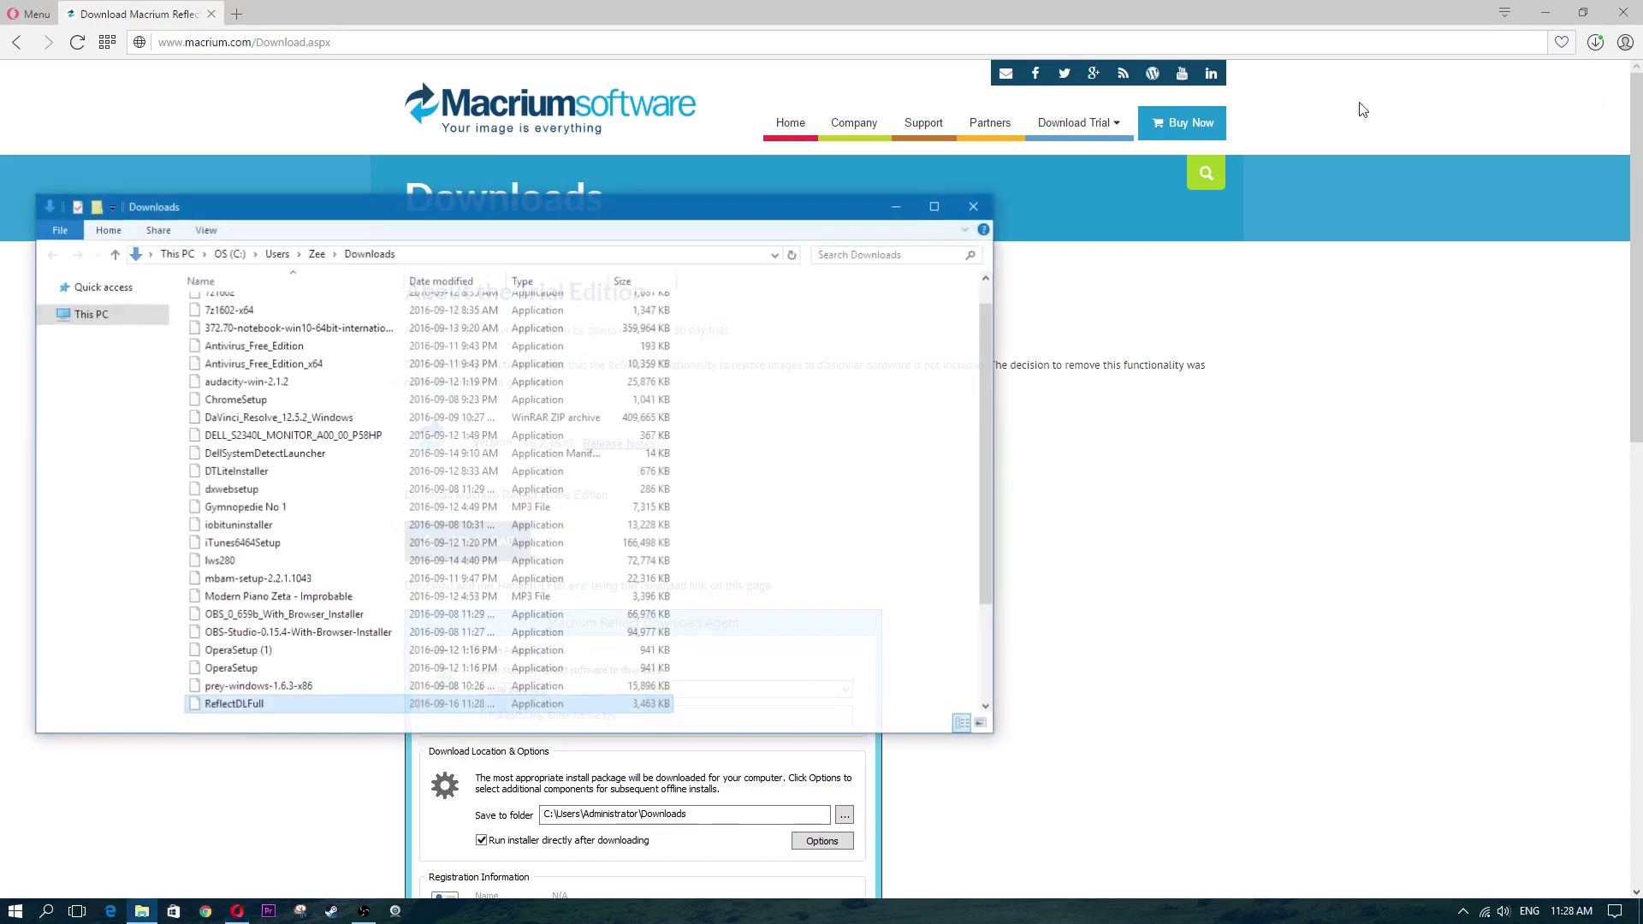
pyautogui.doubleClick(243, 706)
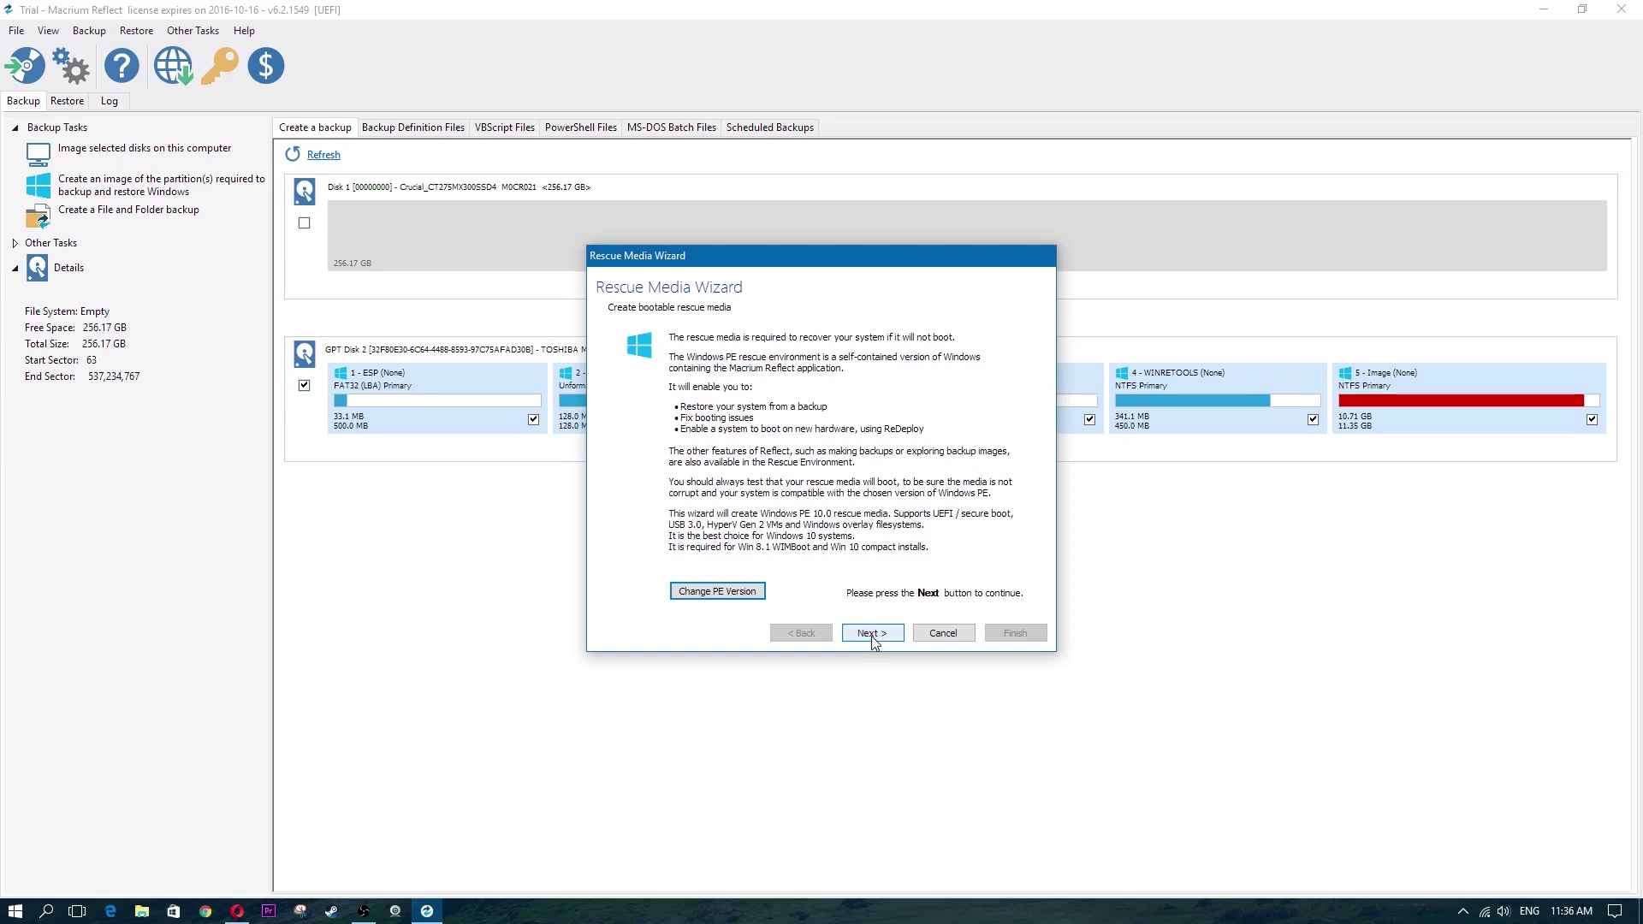
# - Advance the Rescue Media Wizard to its drivers step
pyautogui.click(879, 637)
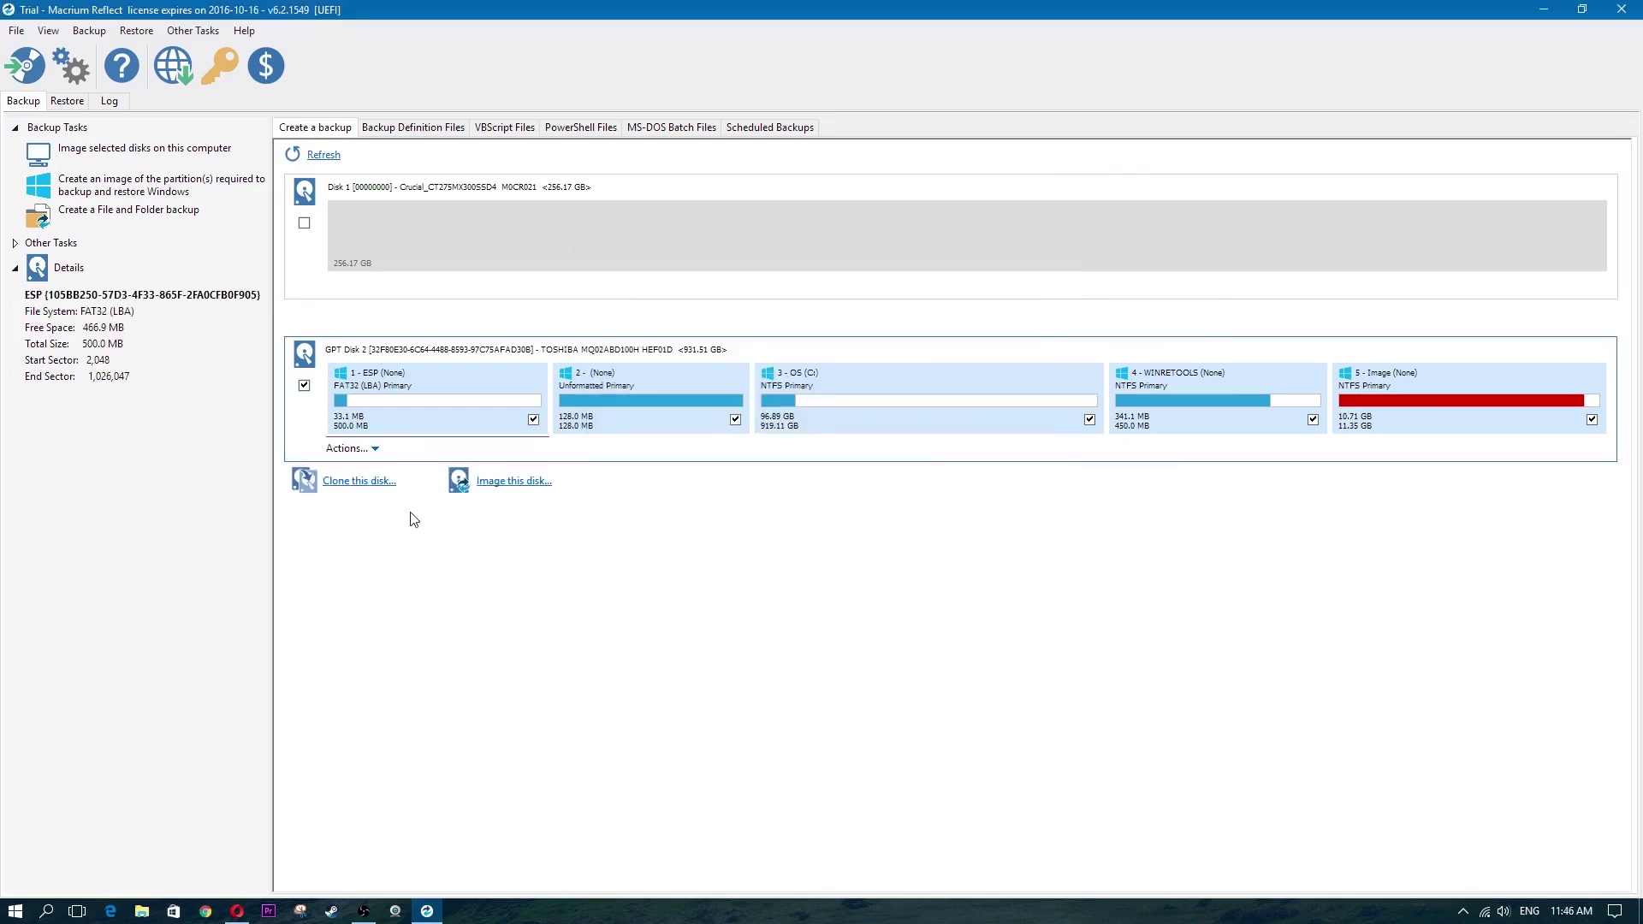
# - Clone the 931.51 GB Toshiba disk, choosing the 256.17 GB Crucial Disk 1 as destination
pyautogui.click(361, 483)
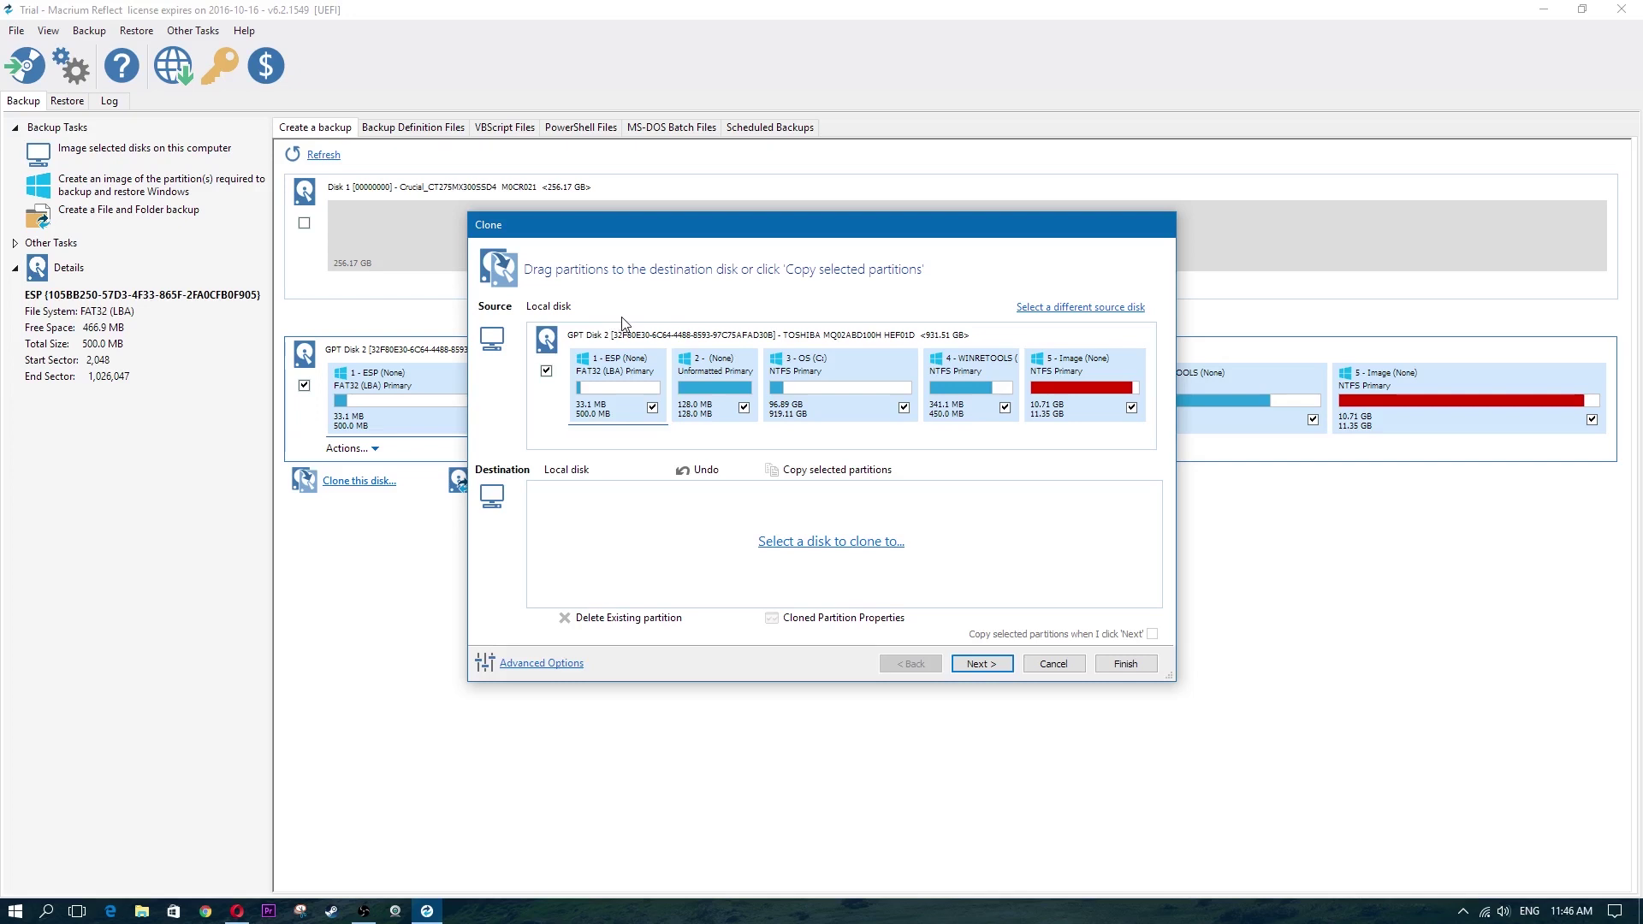
pyautogui.click(789, 544)
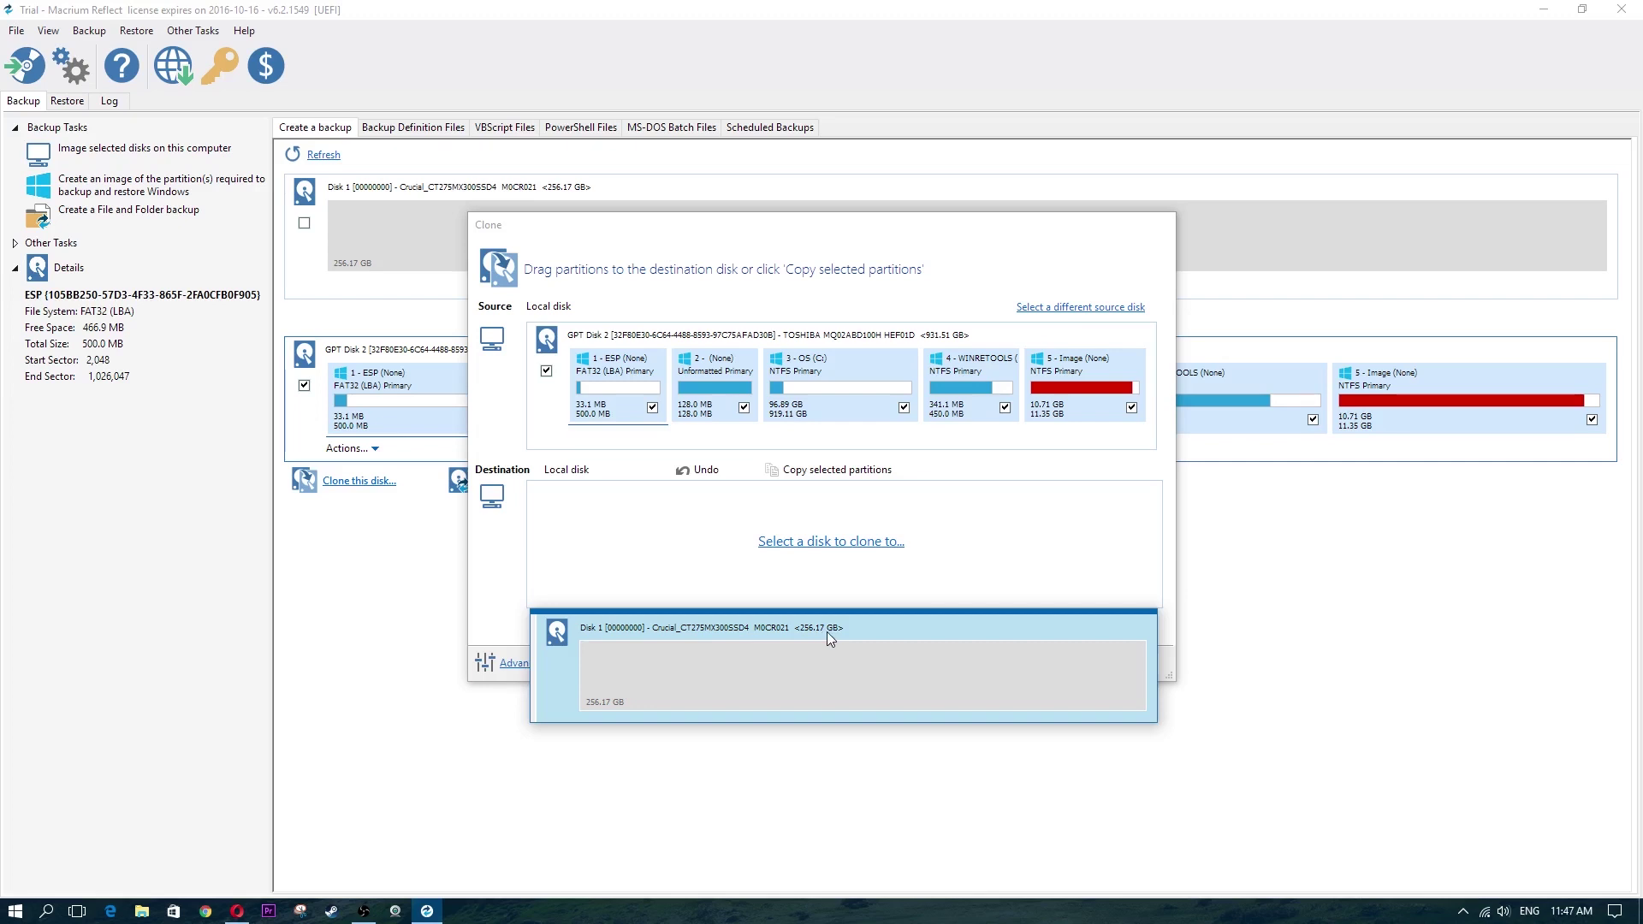
pyautogui.click(744, 662)
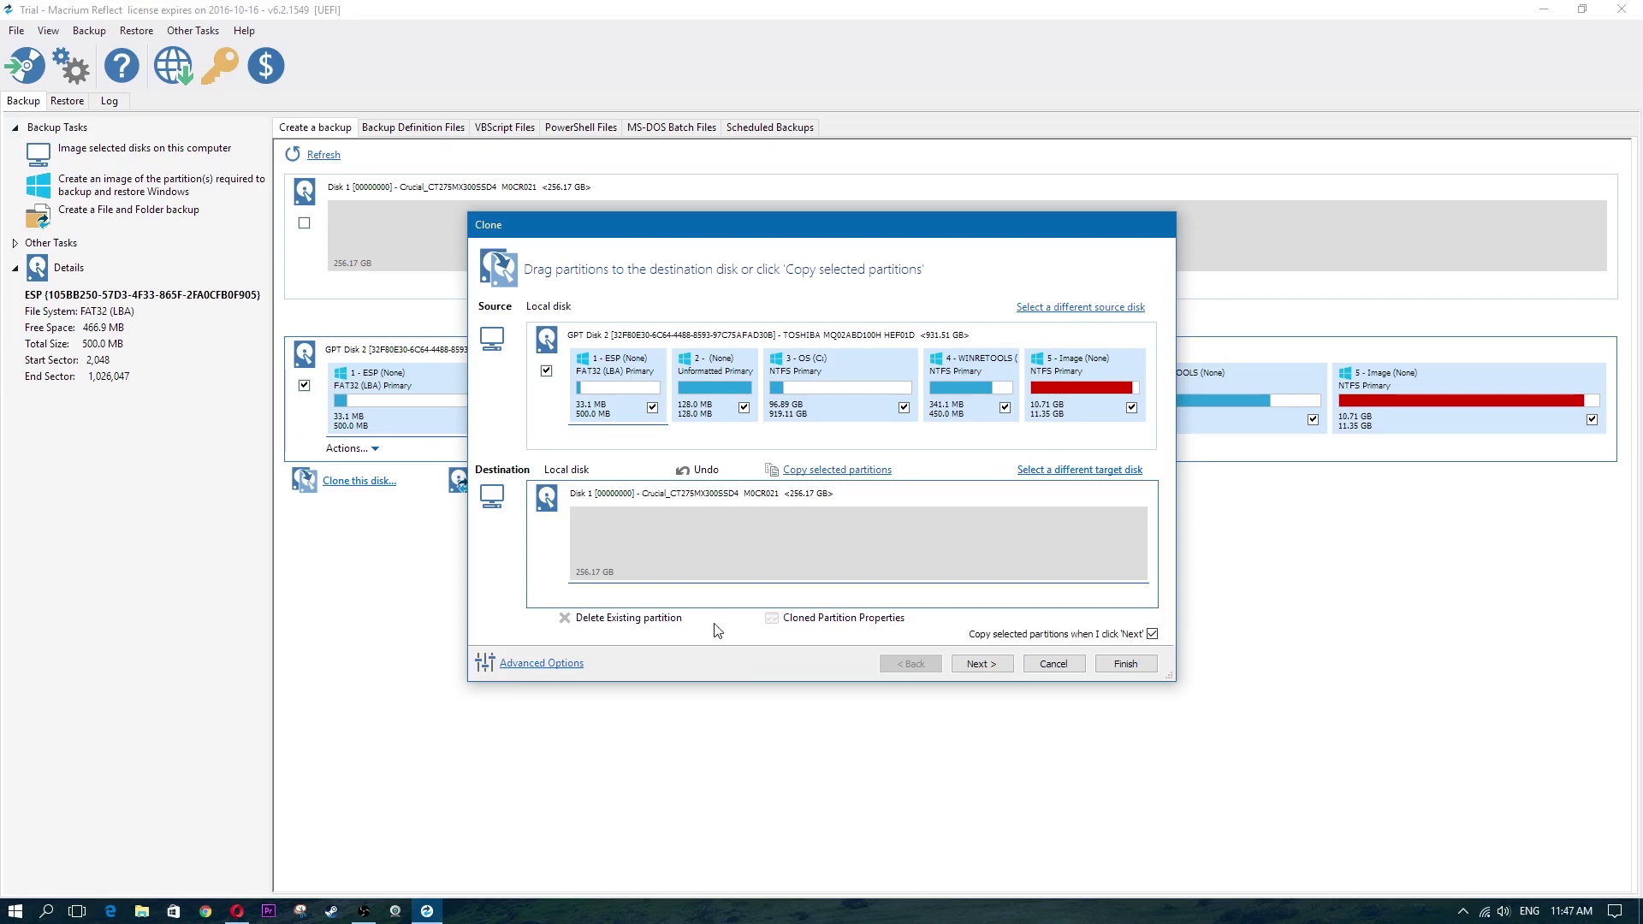
pyautogui.moveTo(367, 913)
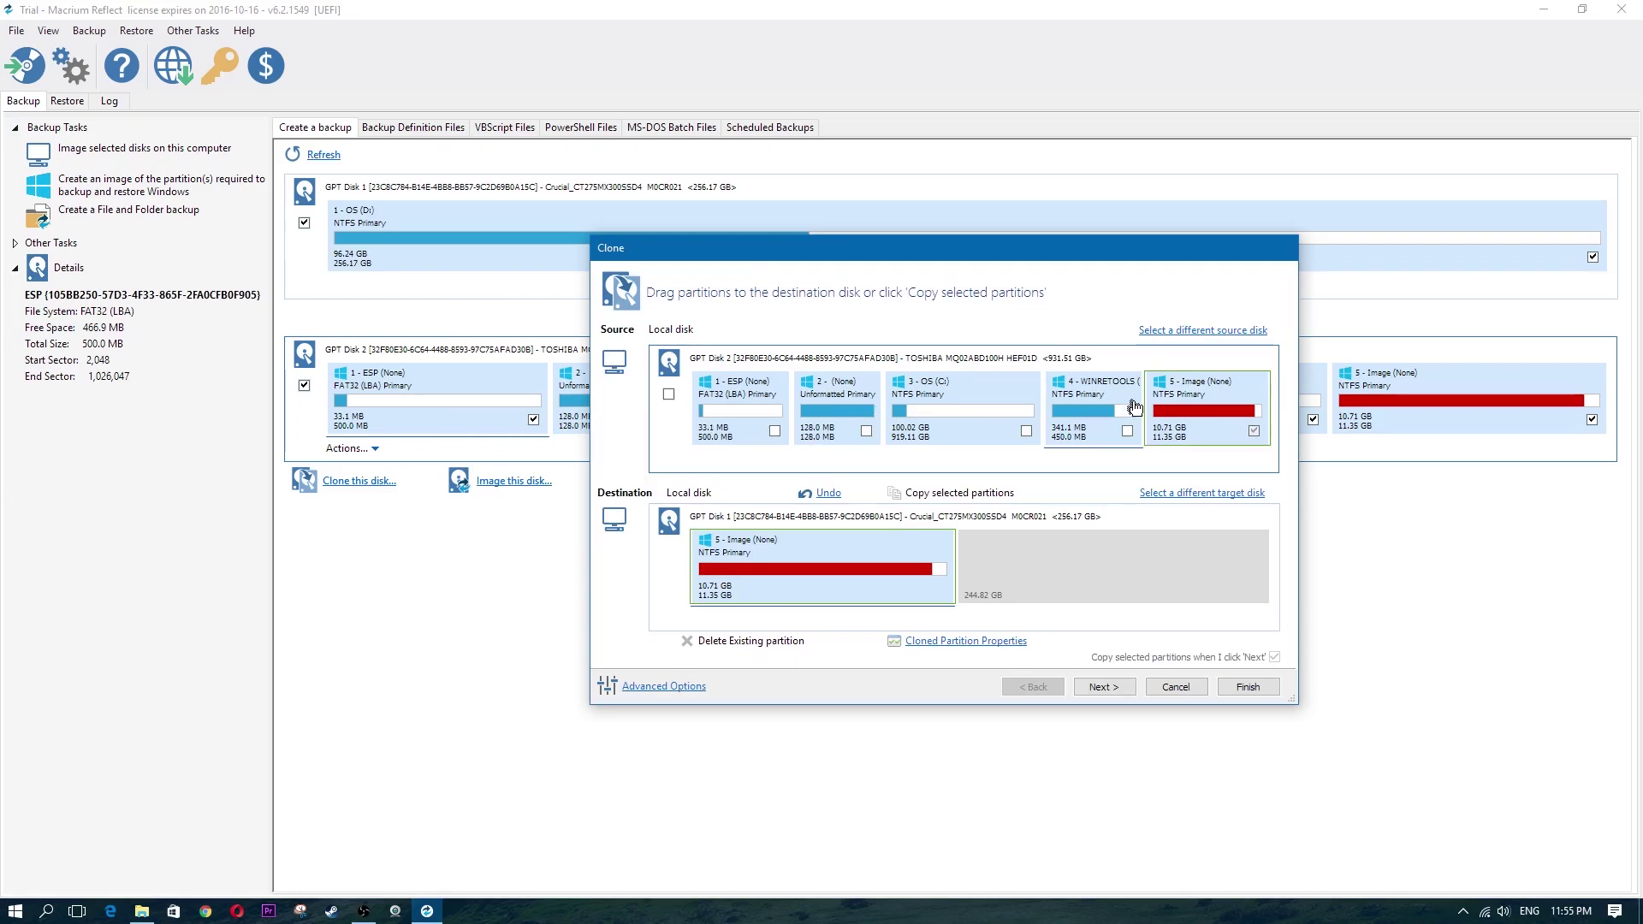
# - Copy WINRETOOLS, the 128 MB partition, ESP and OS (C:) onto the Crucial disk, then verify the layout
pyautogui.moveTo(1099, 404); pyautogui.dragTo(1035, 569)
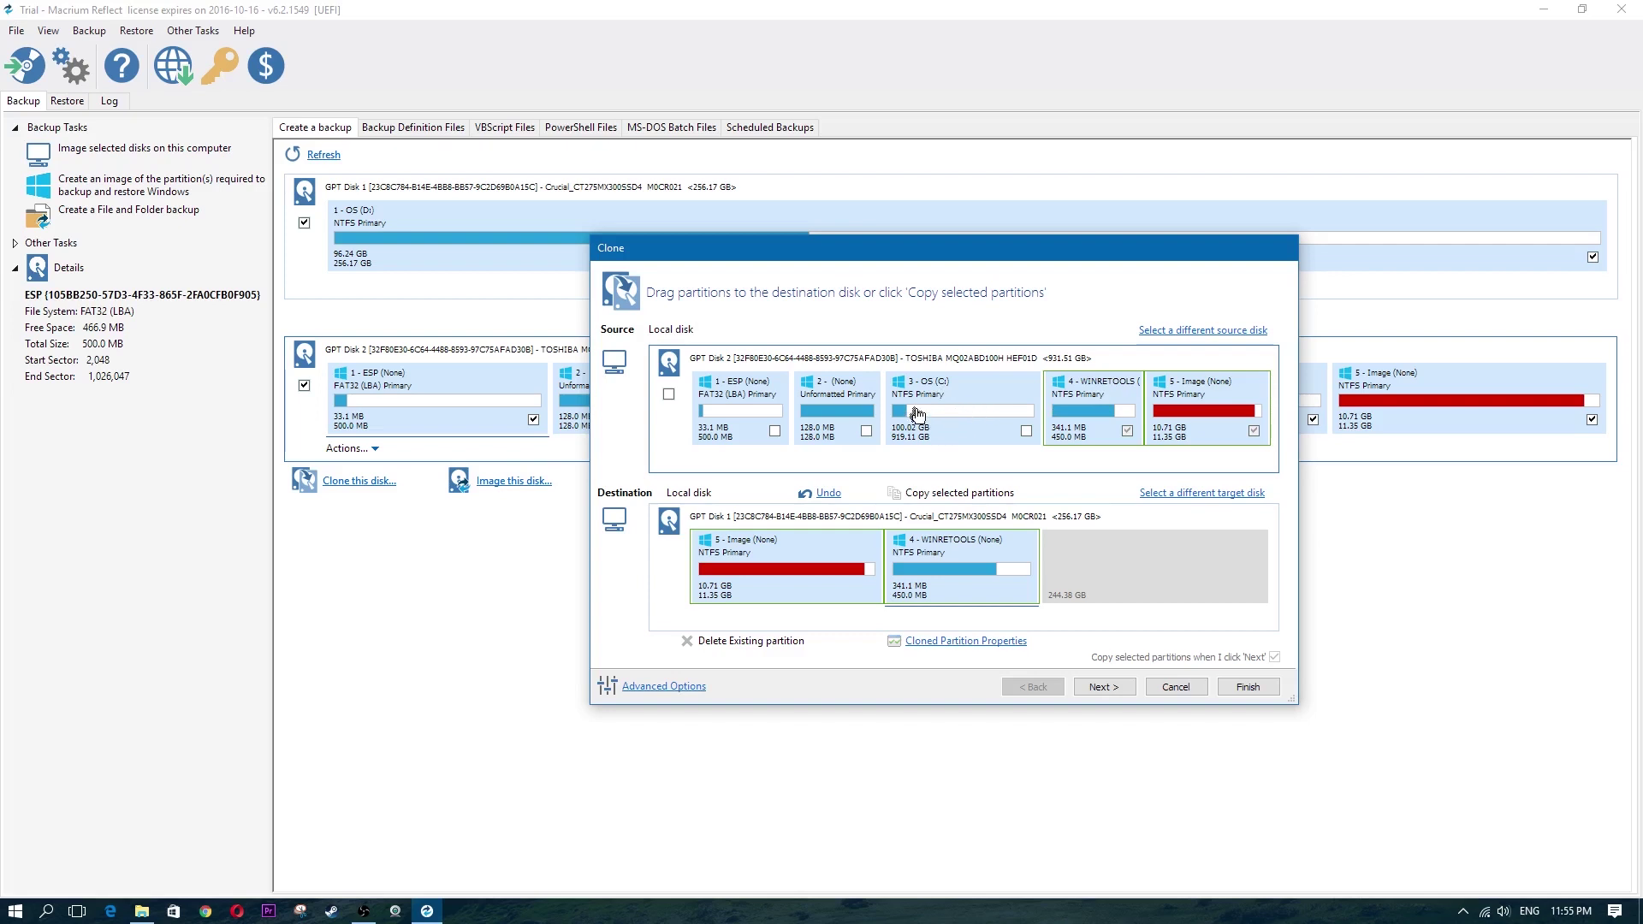
pyautogui.moveTo(825, 410); pyautogui.dragTo(1112, 564)
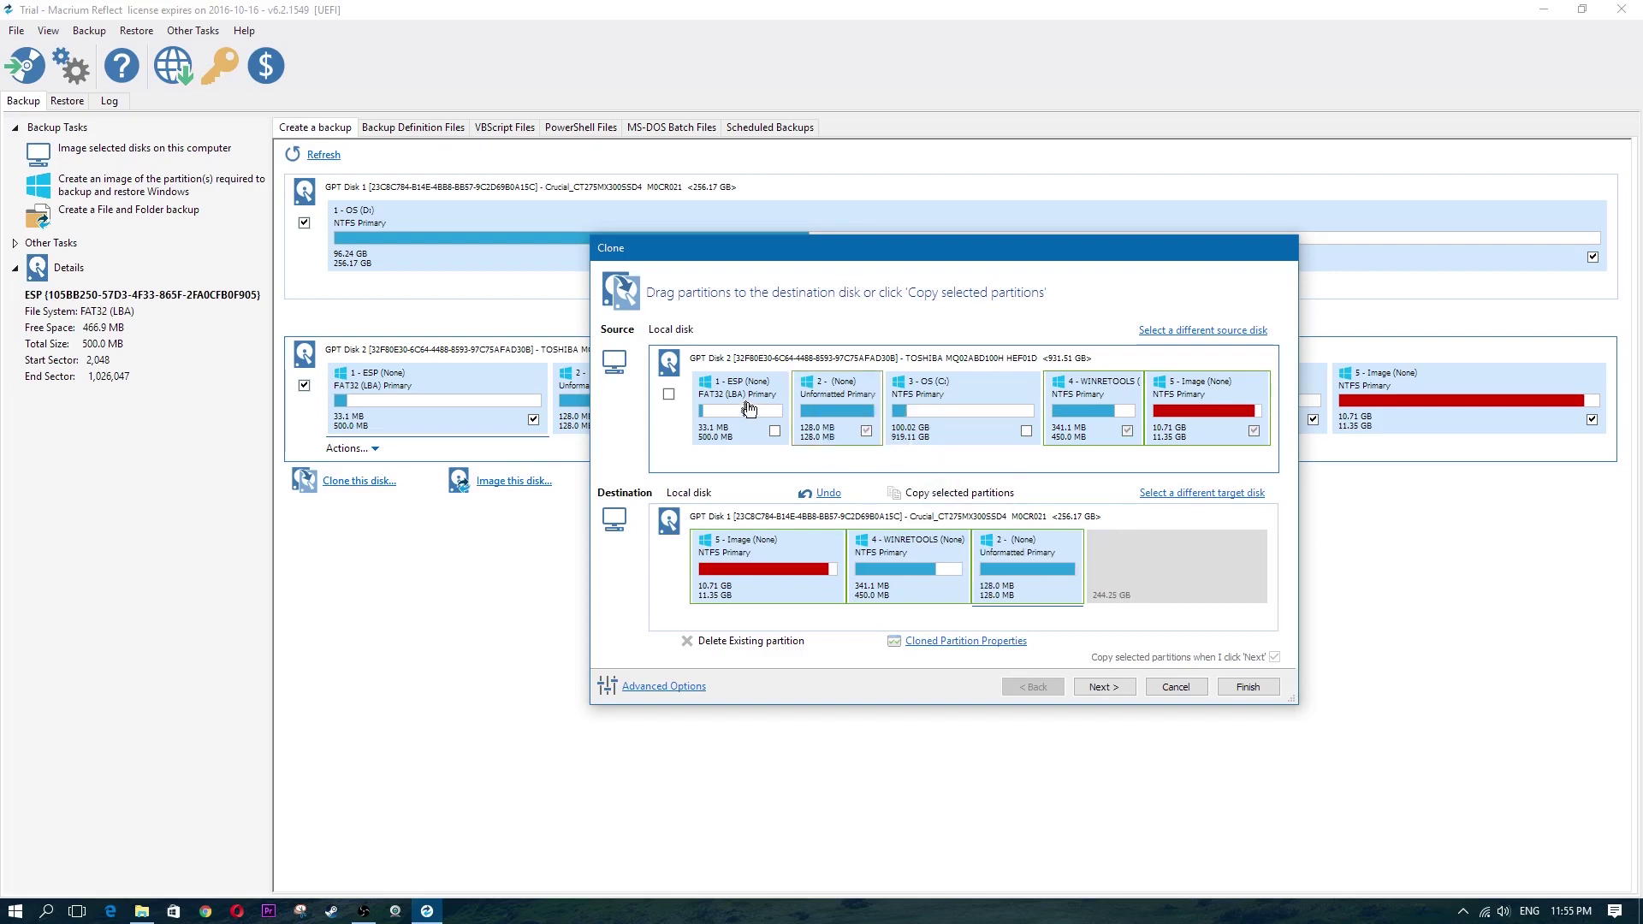
pyautogui.moveTo(748, 409); pyautogui.dragTo(1215, 603)
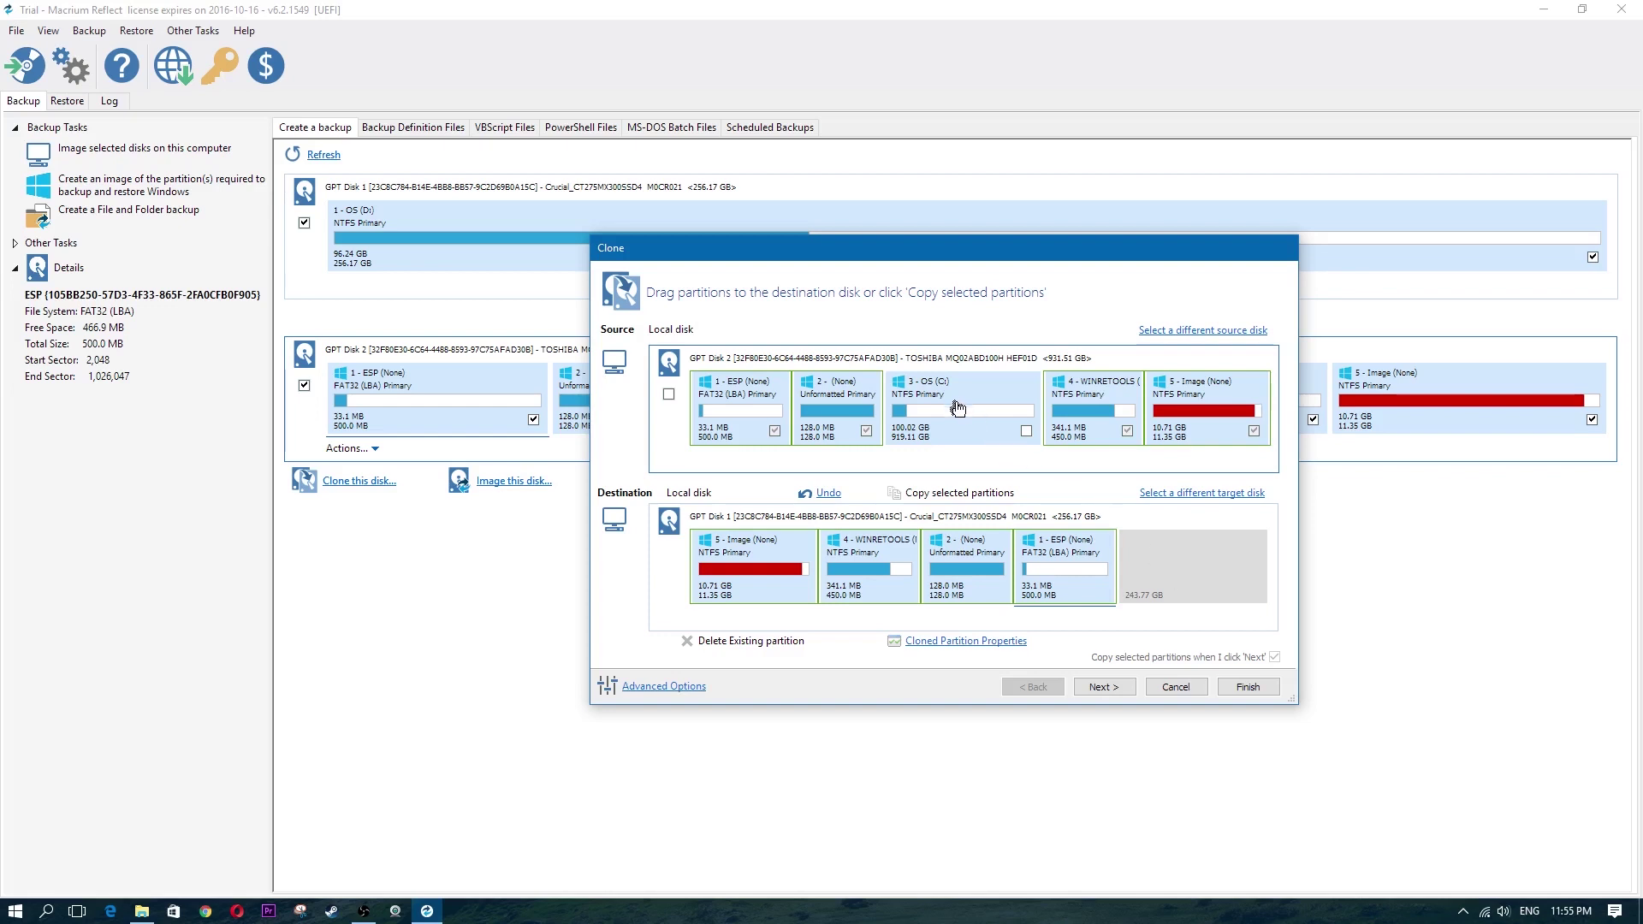
pyautogui.moveTo(935, 410); pyautogui.dragTo(1173, 556)
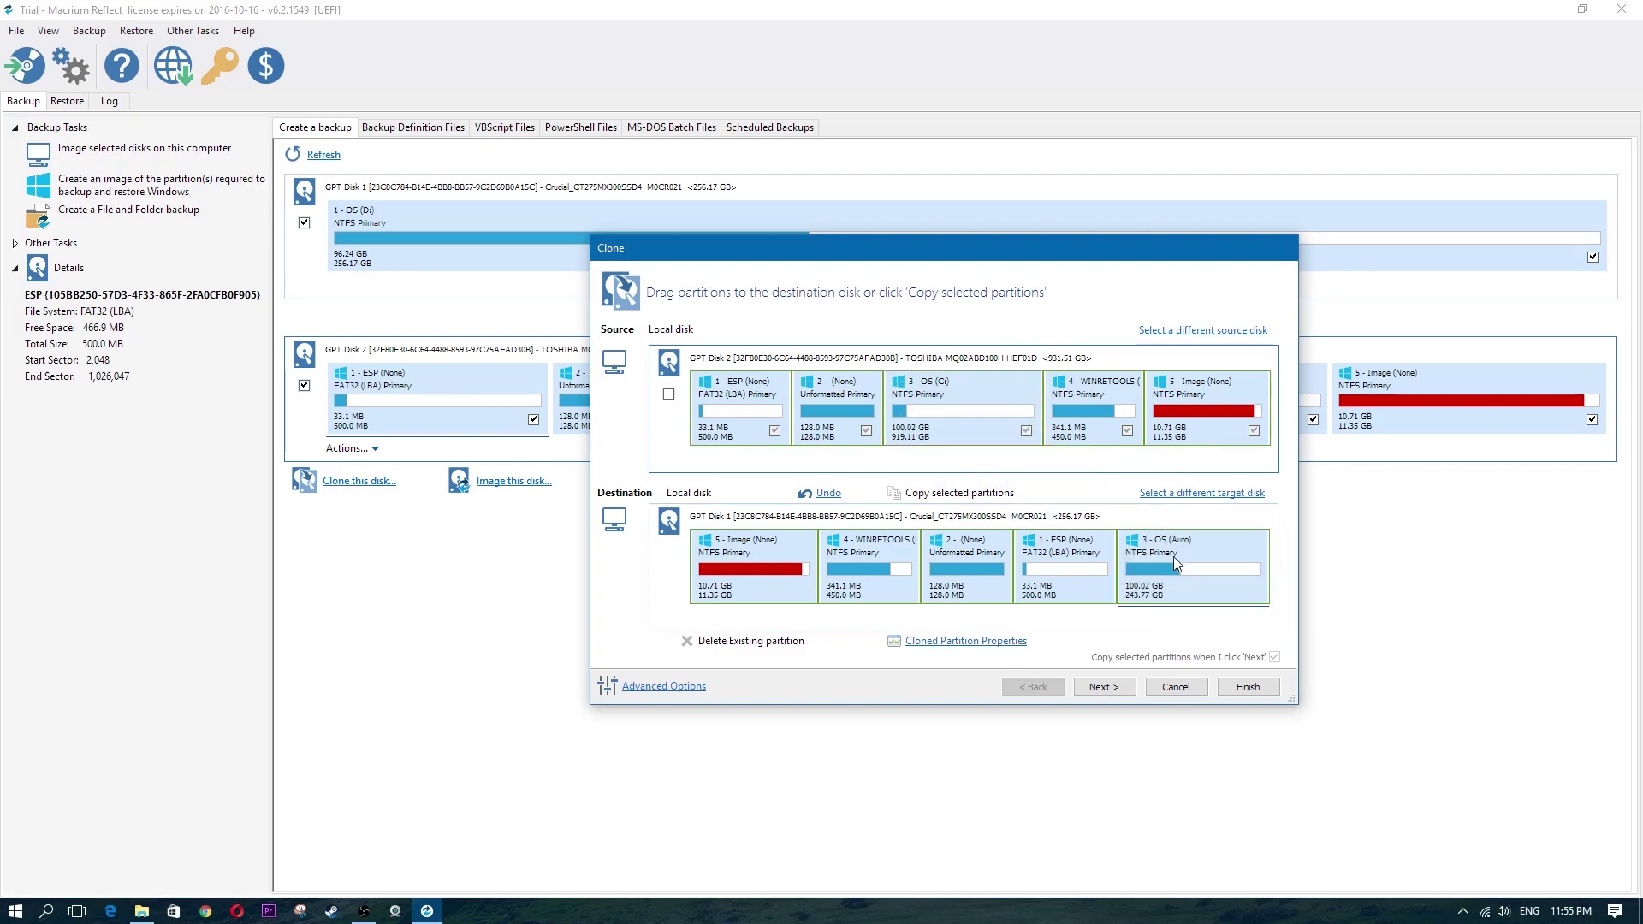
pyautogui.click(1114, 689)
pyautogui.click(1060, 688)
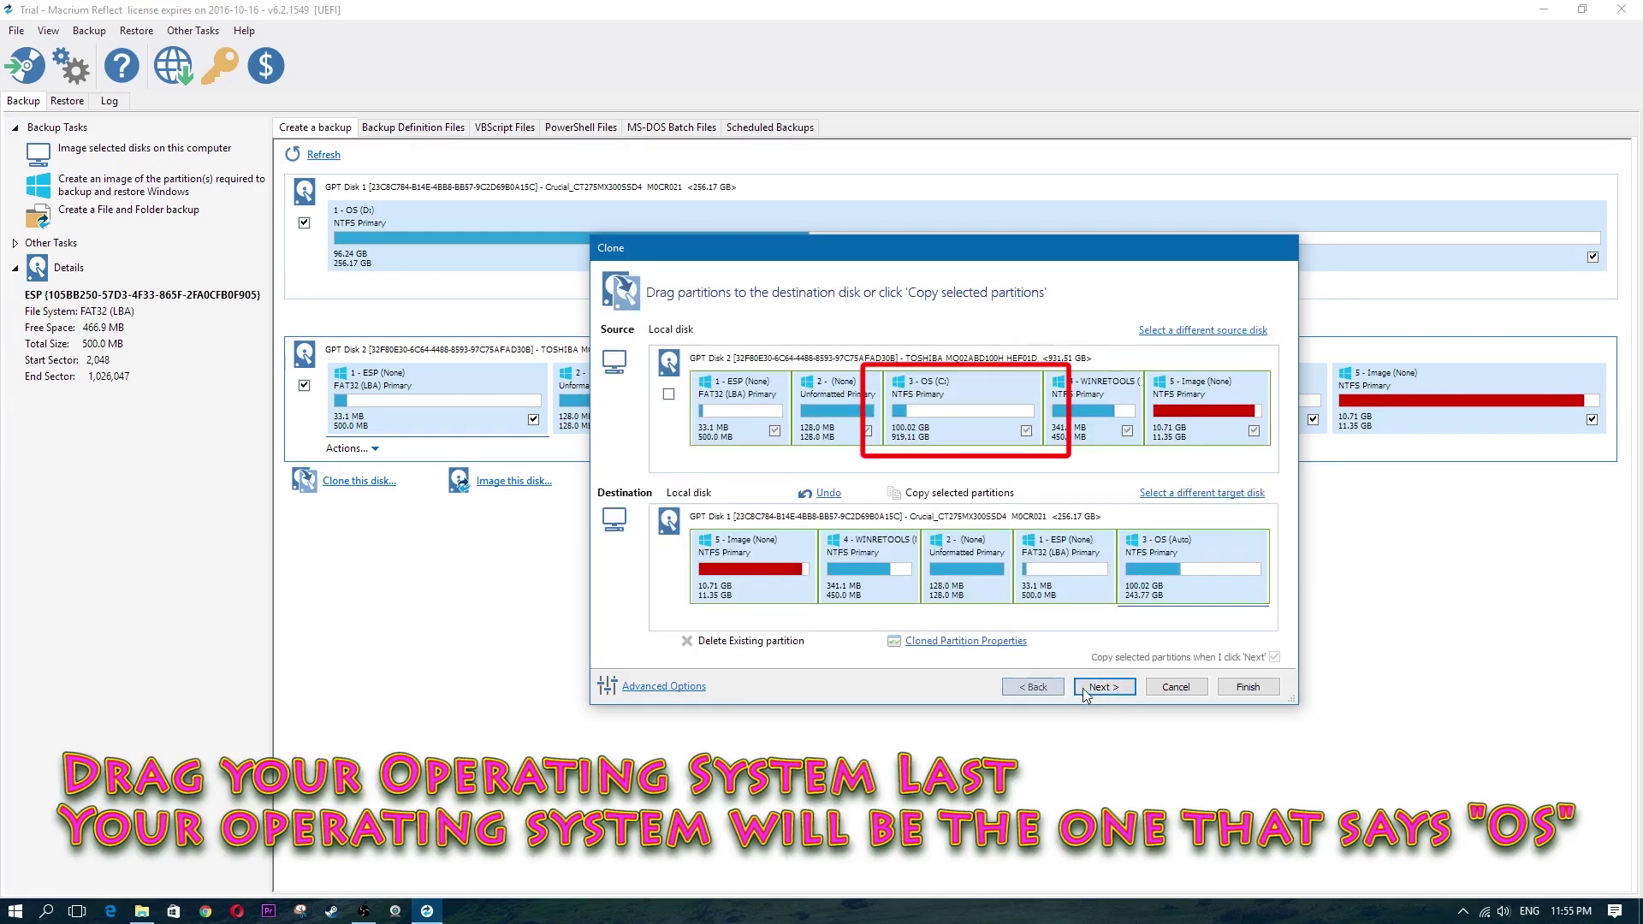
# - Skip scheduling and review the Clone Summary of five partition copies with intelligent sector copy
pyautogui.click(1101, 690)
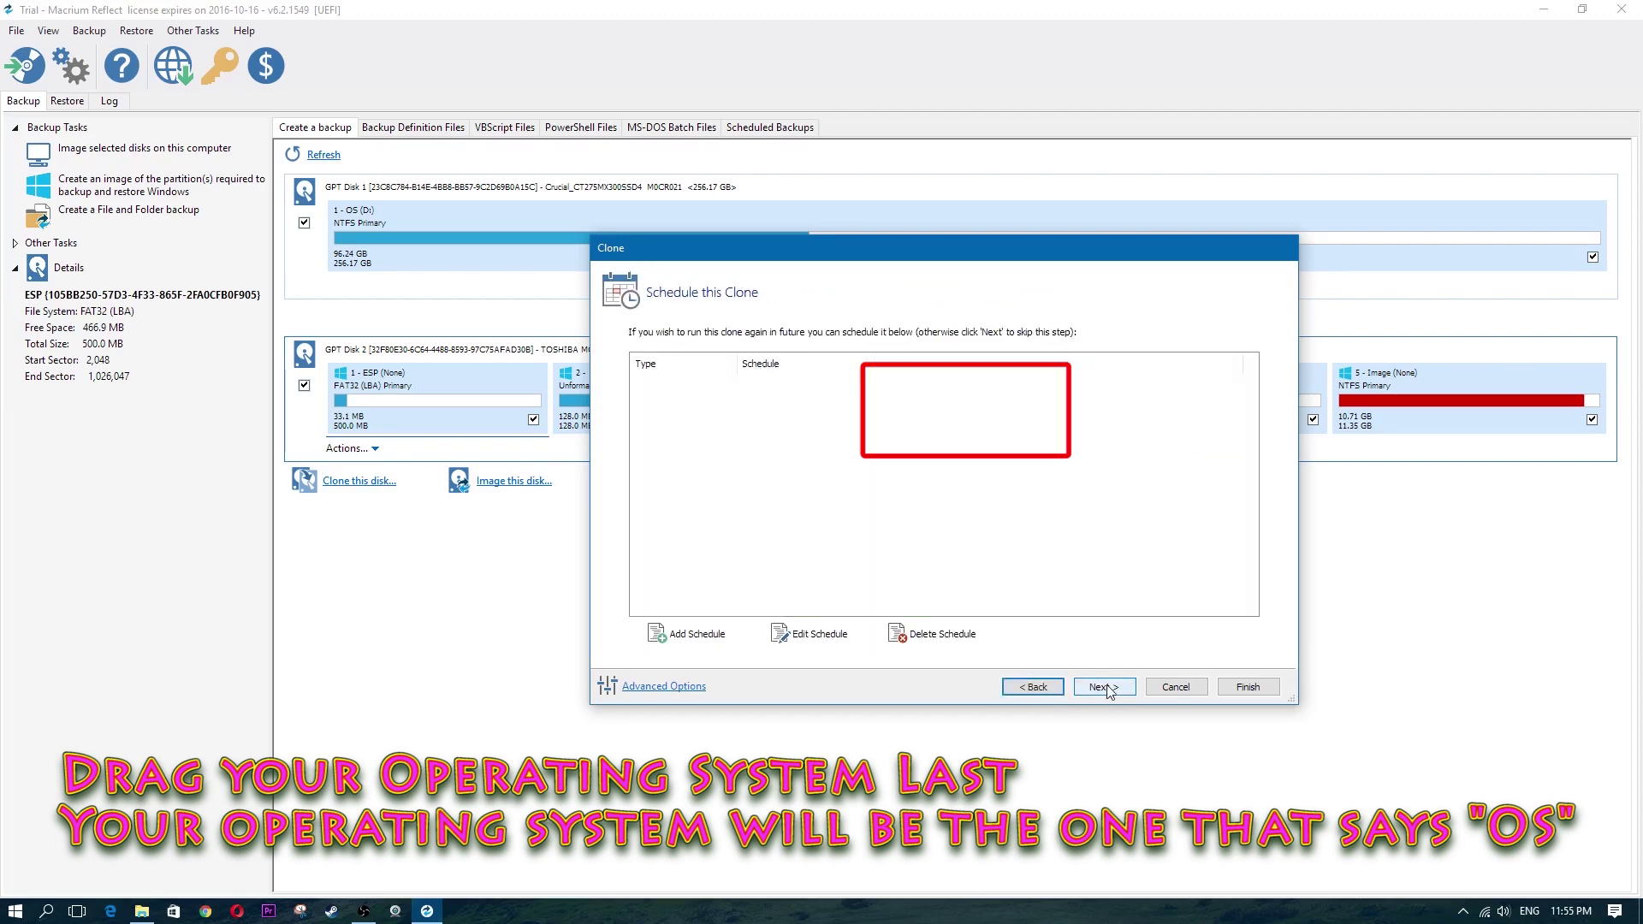
pyautogui.click(1106, 690)
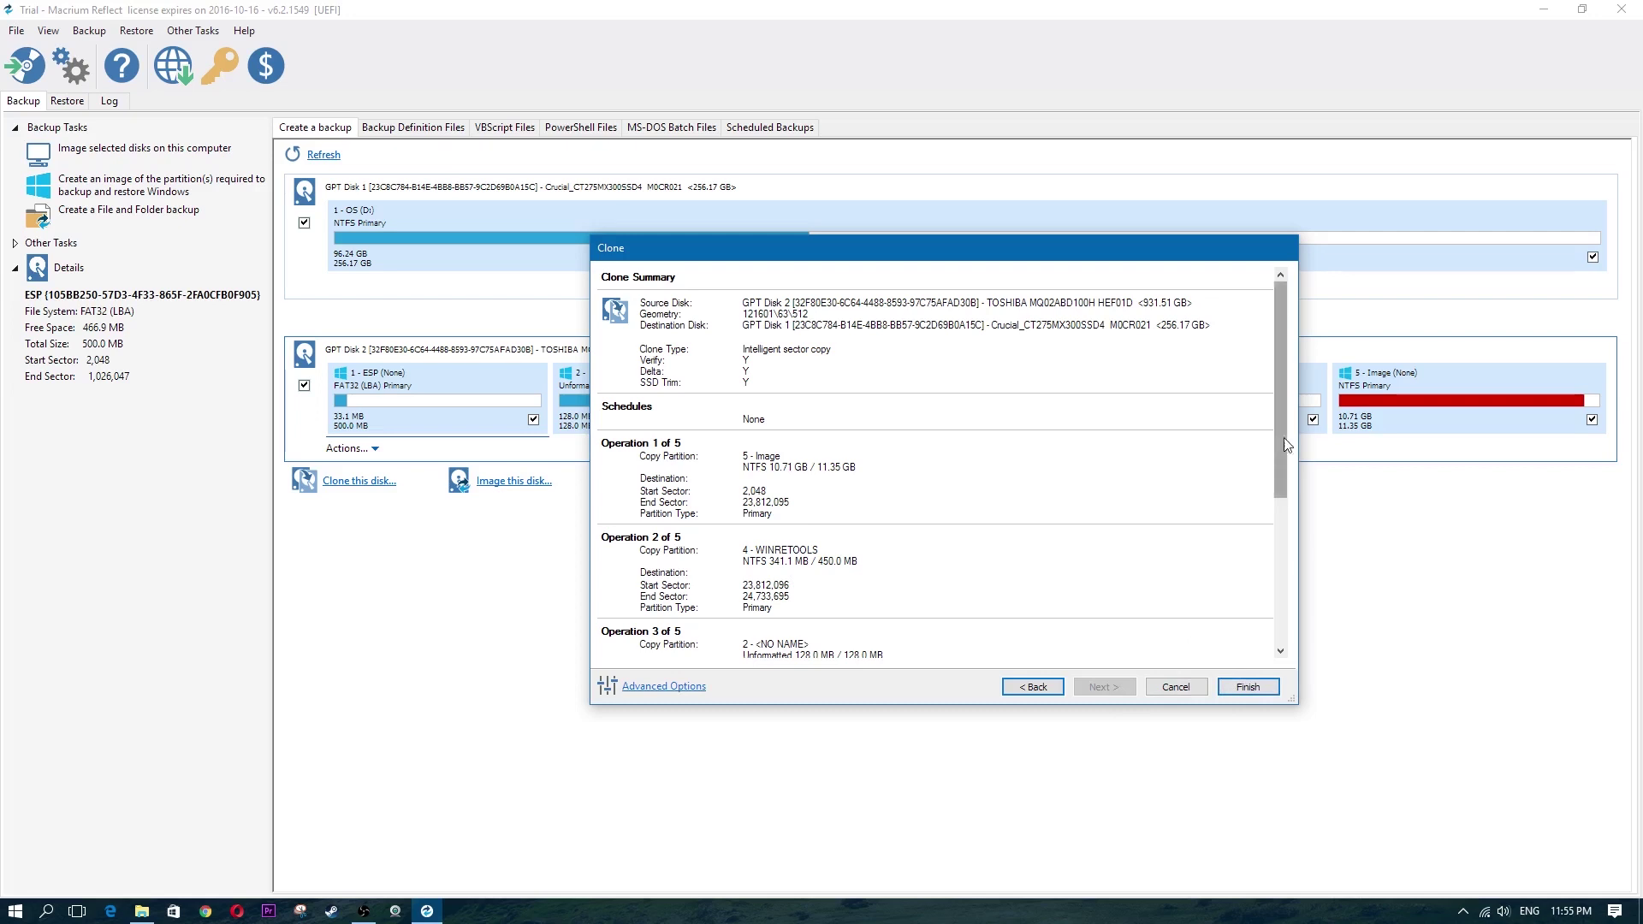
pyautogui.moveTo(1281, 459)
pyautogui.mouseDown()
pyautogui.moveTo(1311, 615)
pyautogui.moveTo(1310, 587)
pyautogui.mouseUp()
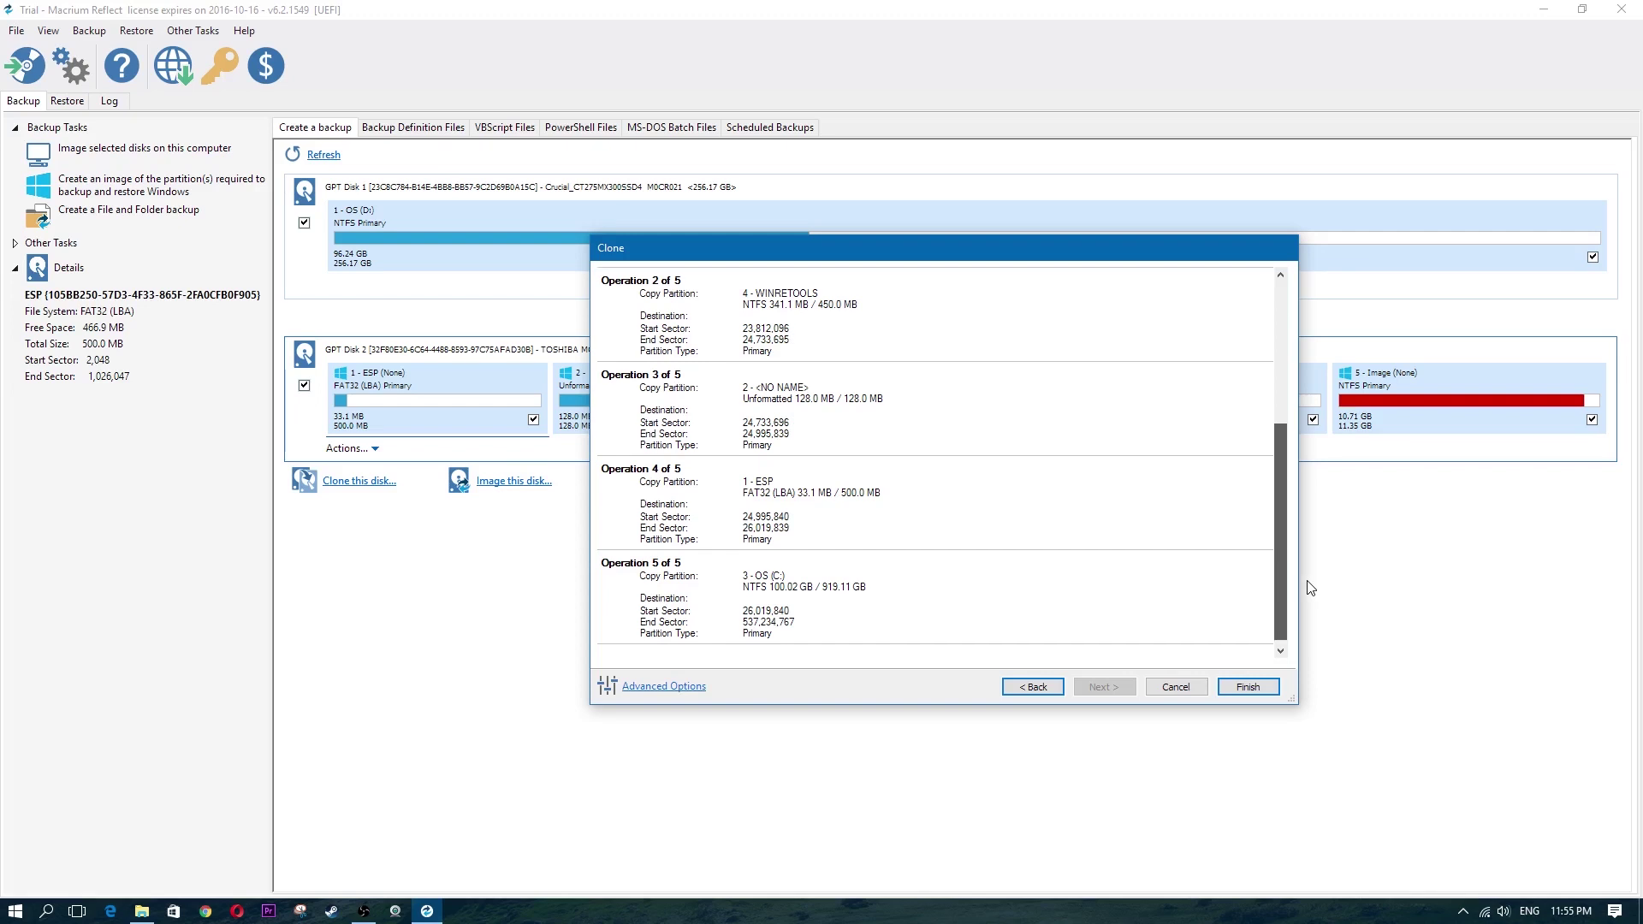
pyautogui.scroll(5, 1302, 536)
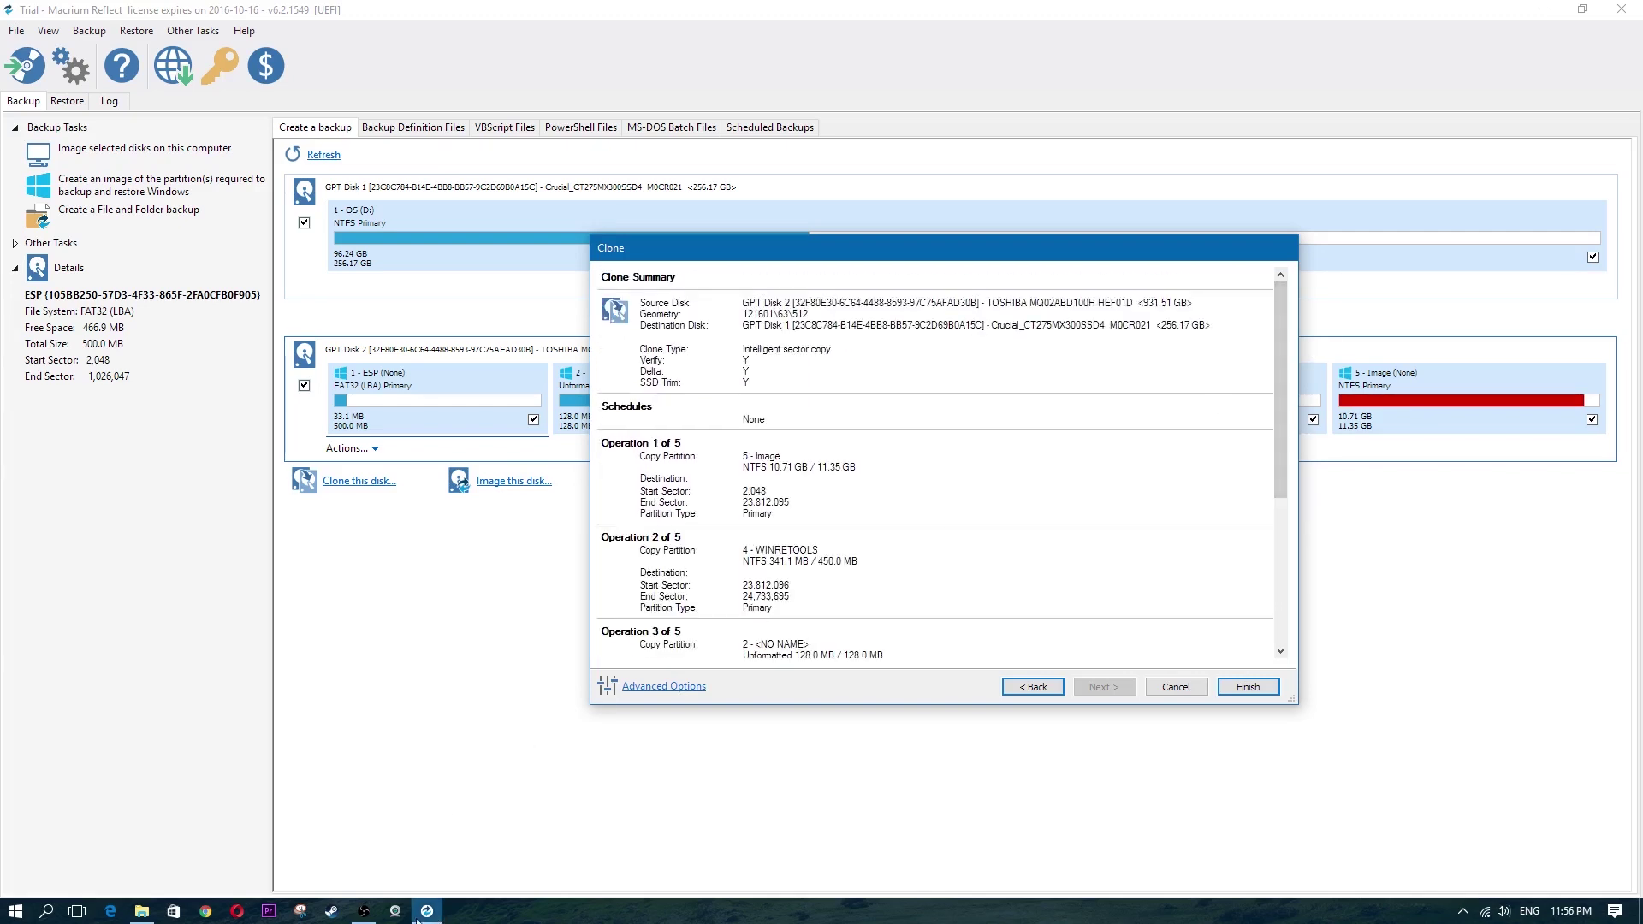
pyautogui.moveTo(366, 917)
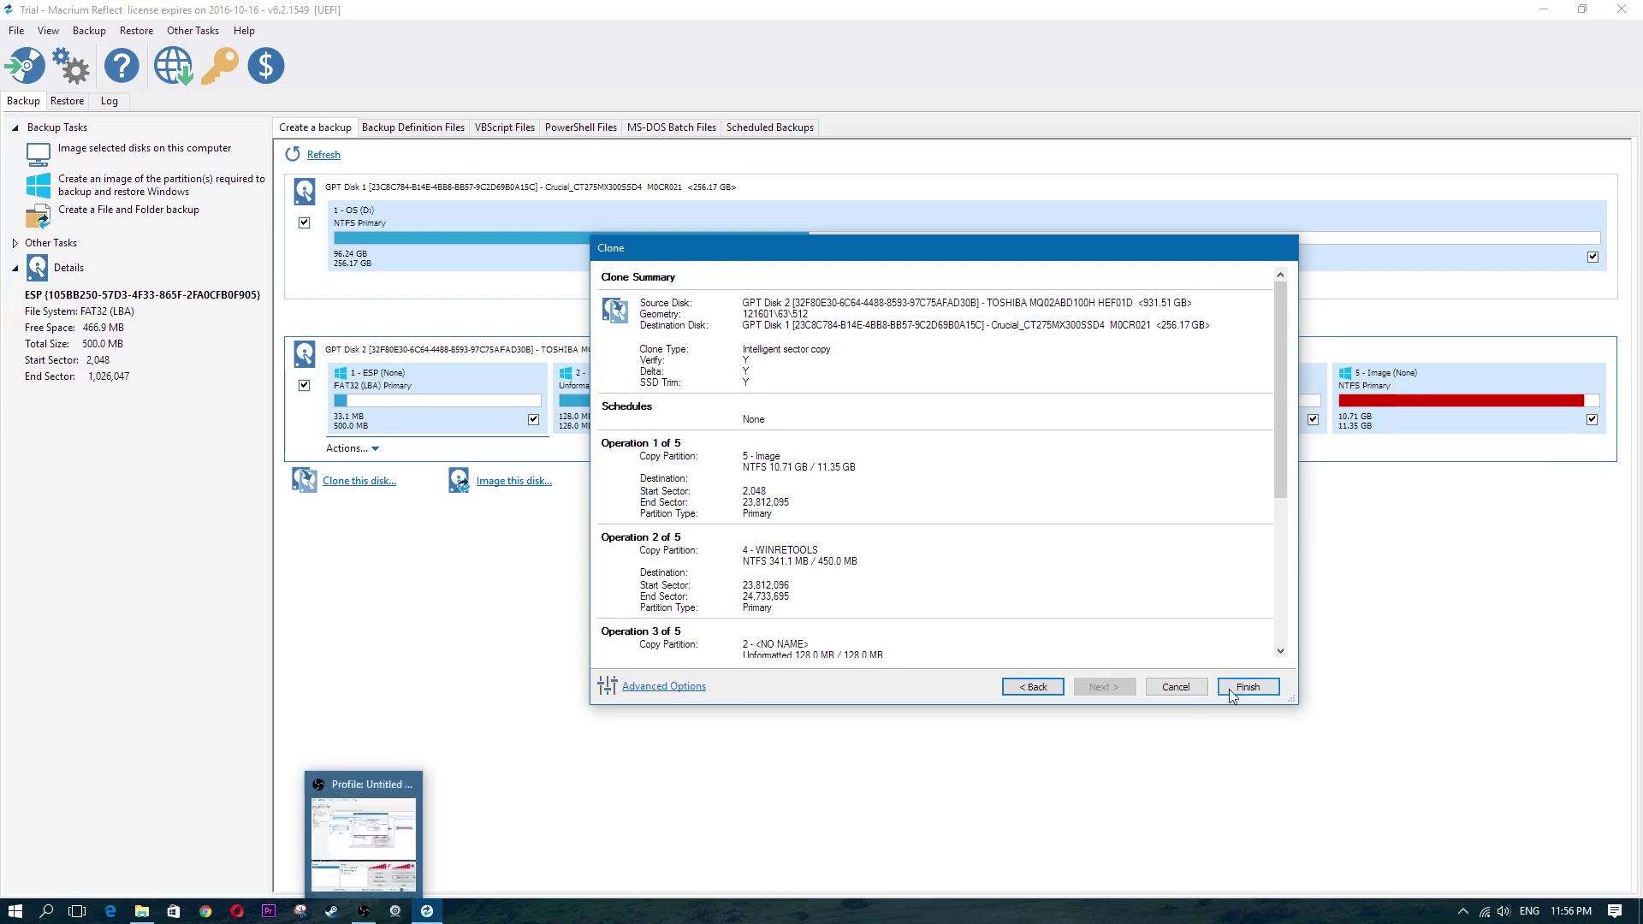
pyautogui.click(365, 912)
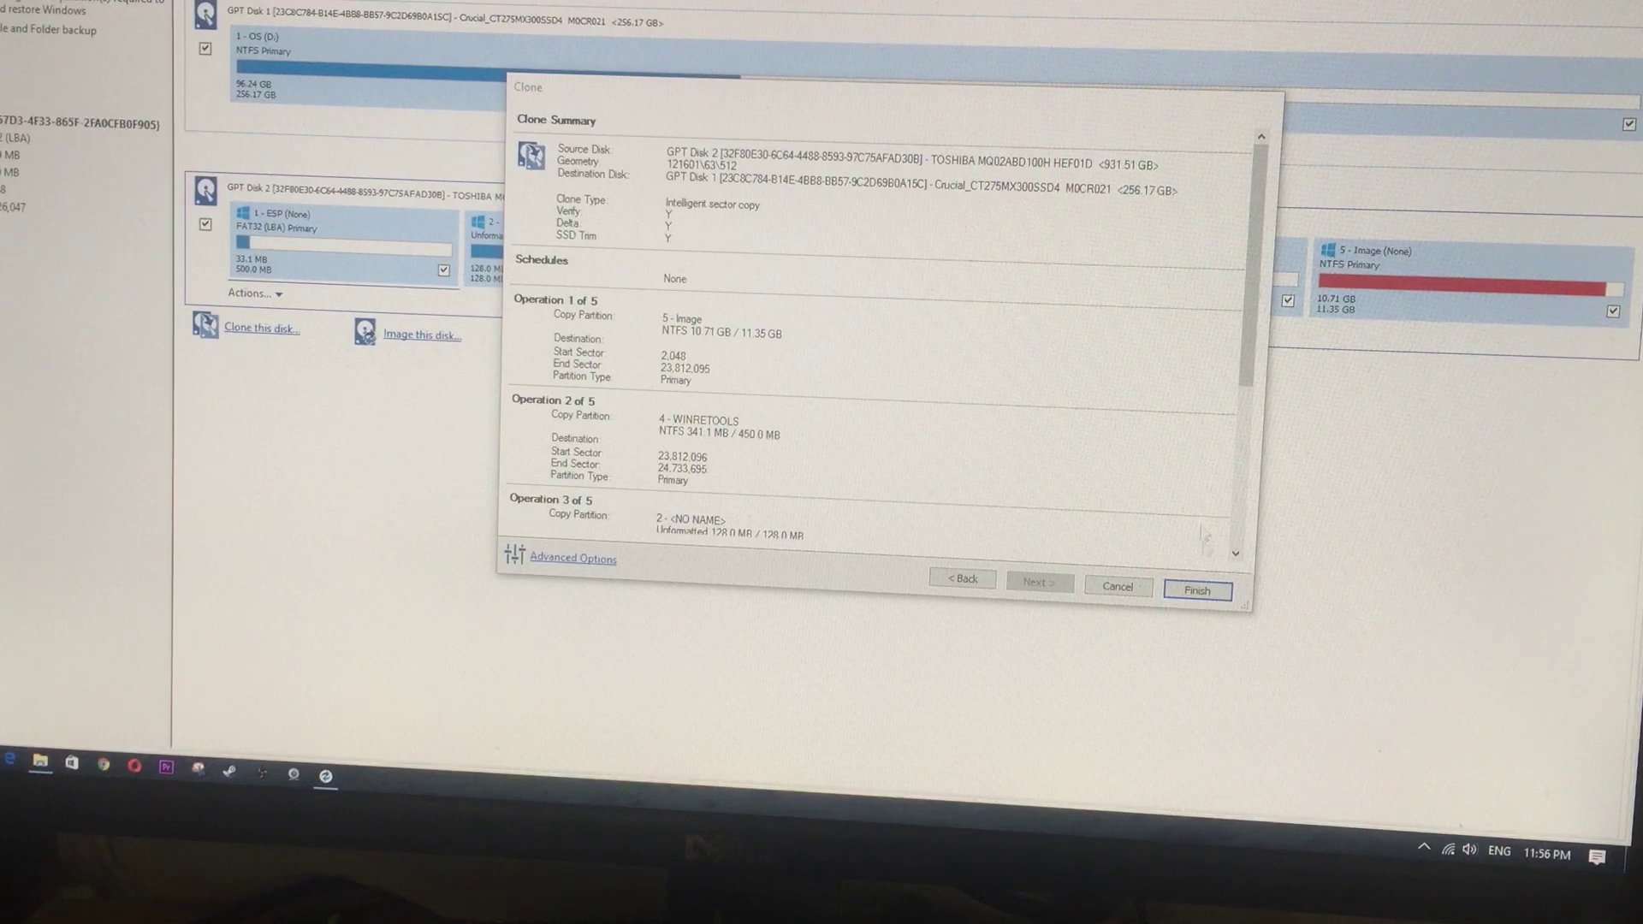
# - Run the clone as My Clone, confirm overwriting the OS drive, and close the finished 01:22:12 clone window
pyautogui.click(1198, 591)
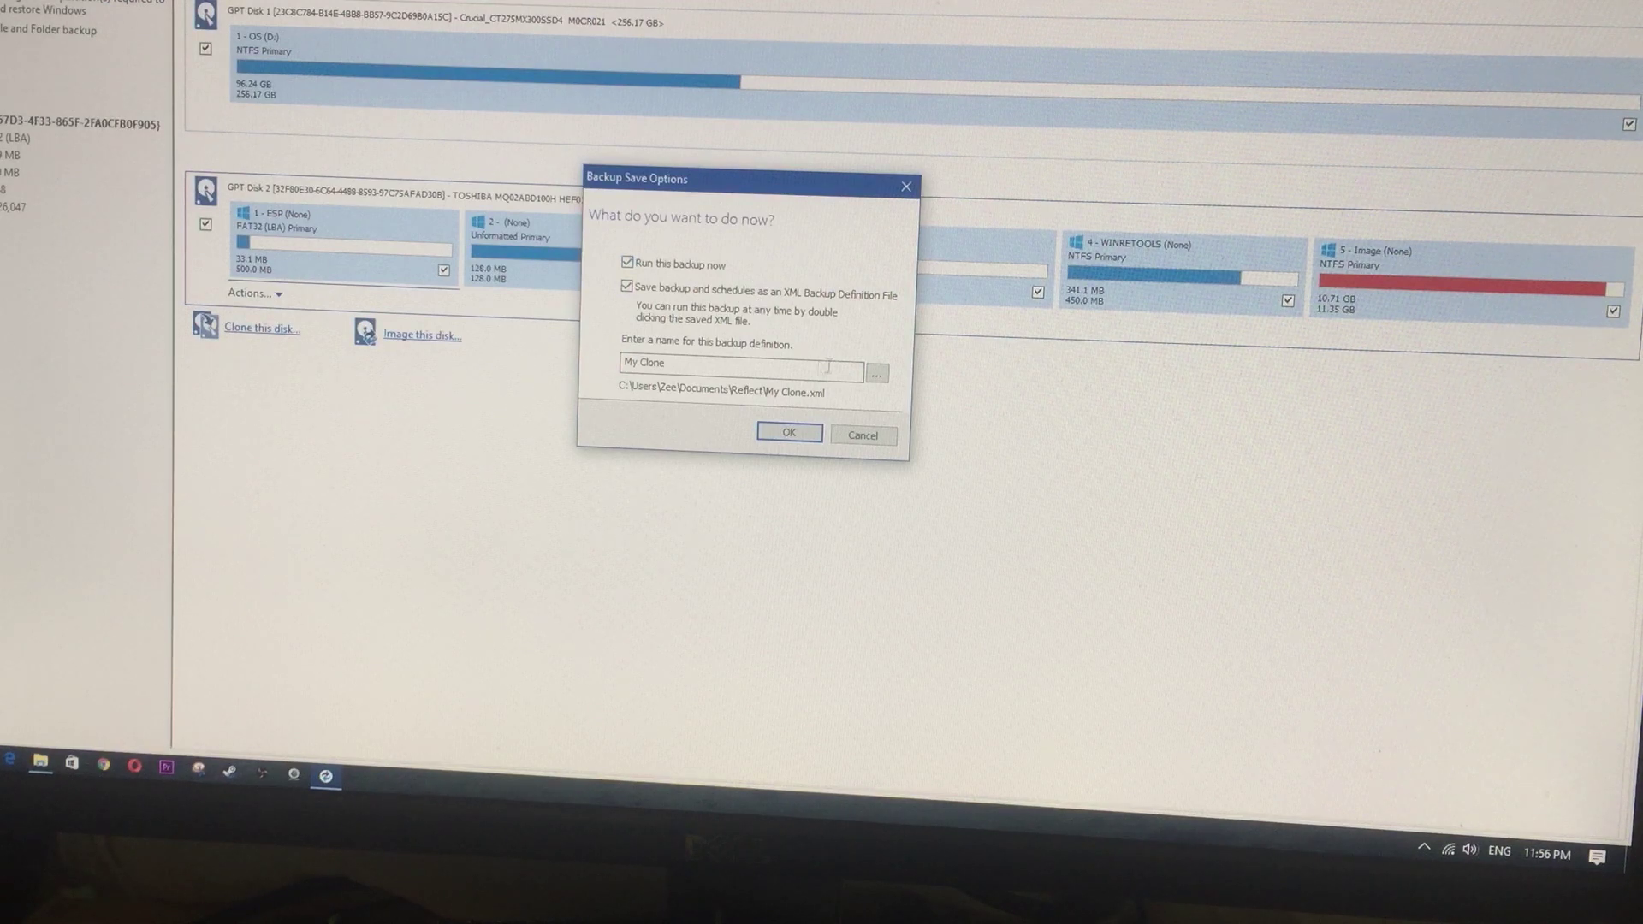
pyautogui.click(789, 432)
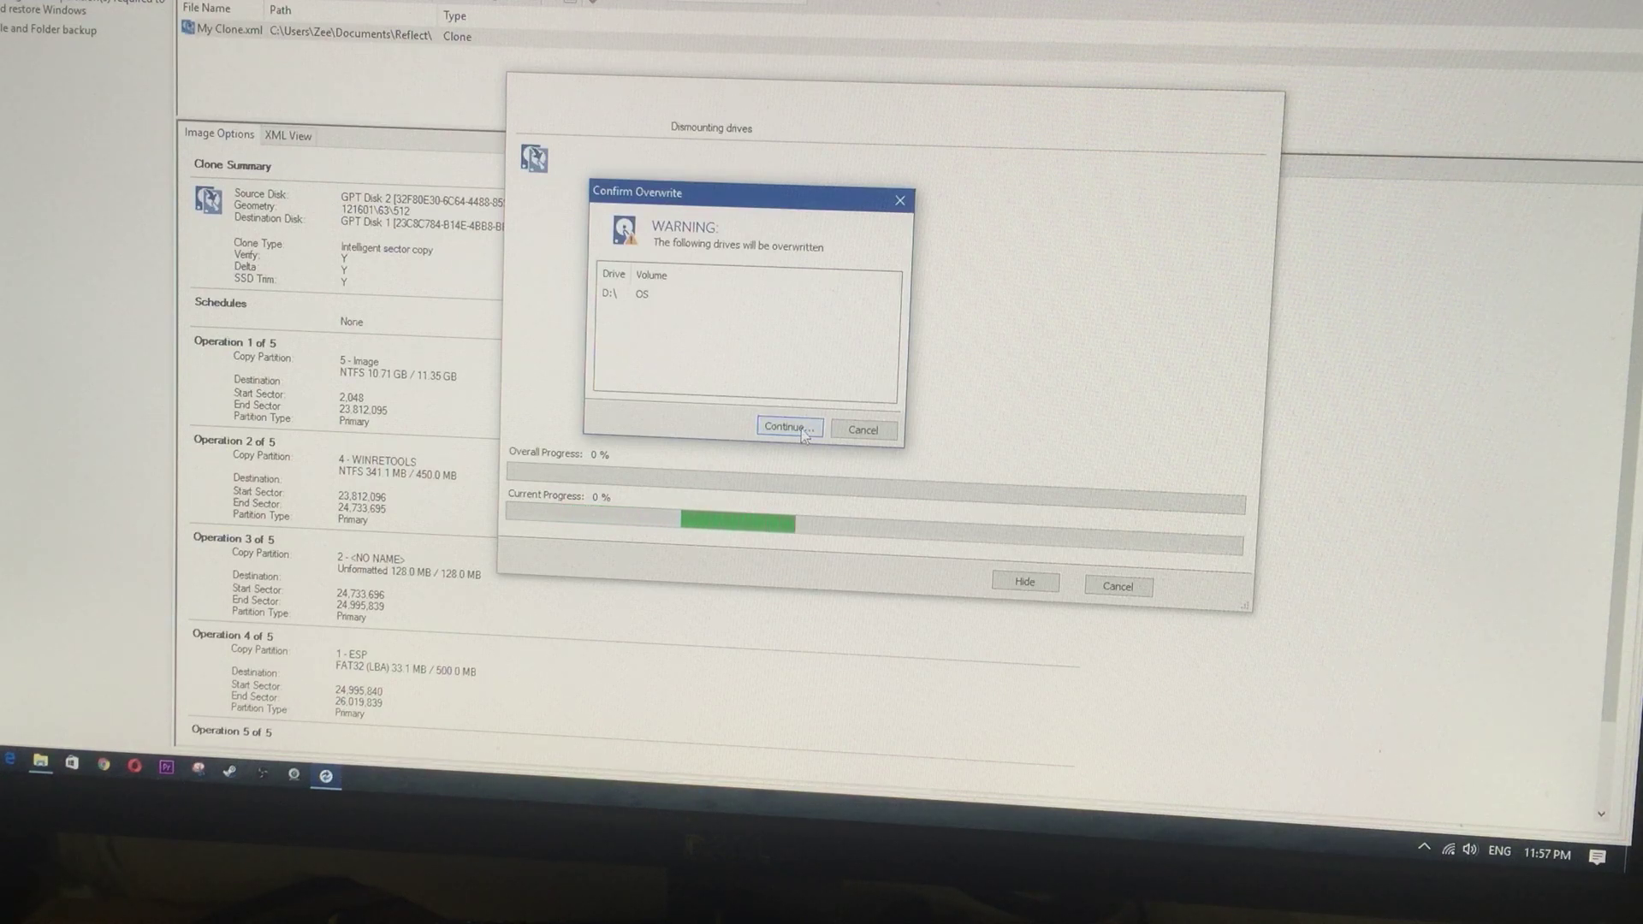
pyautogui.click(788, 427)
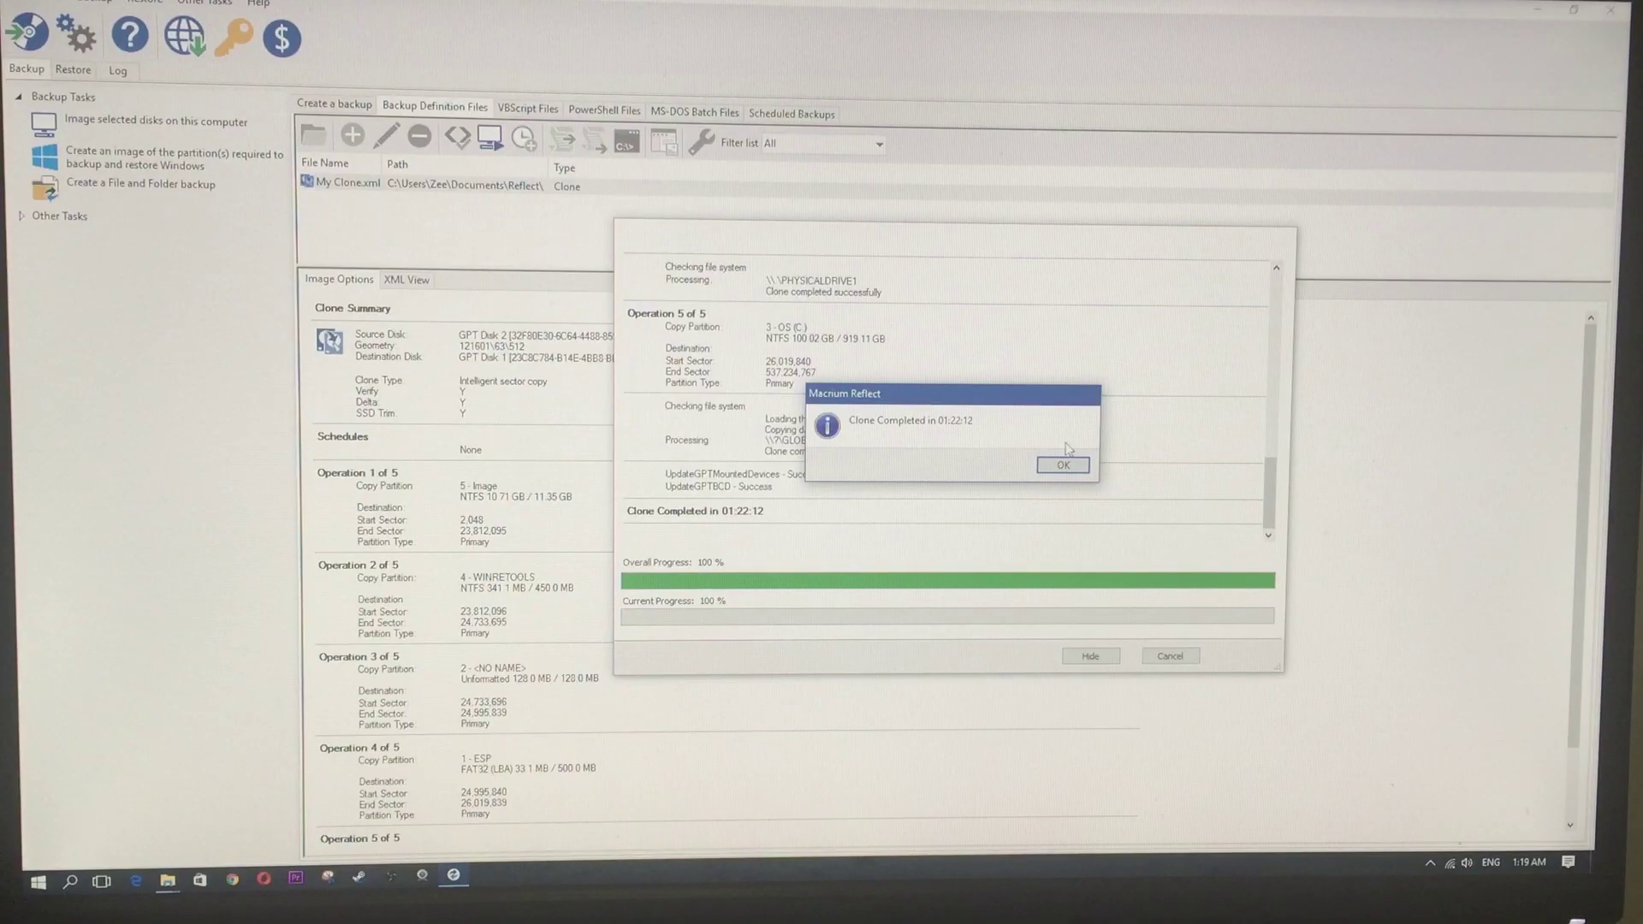
pyautogui.click(1063, 465)
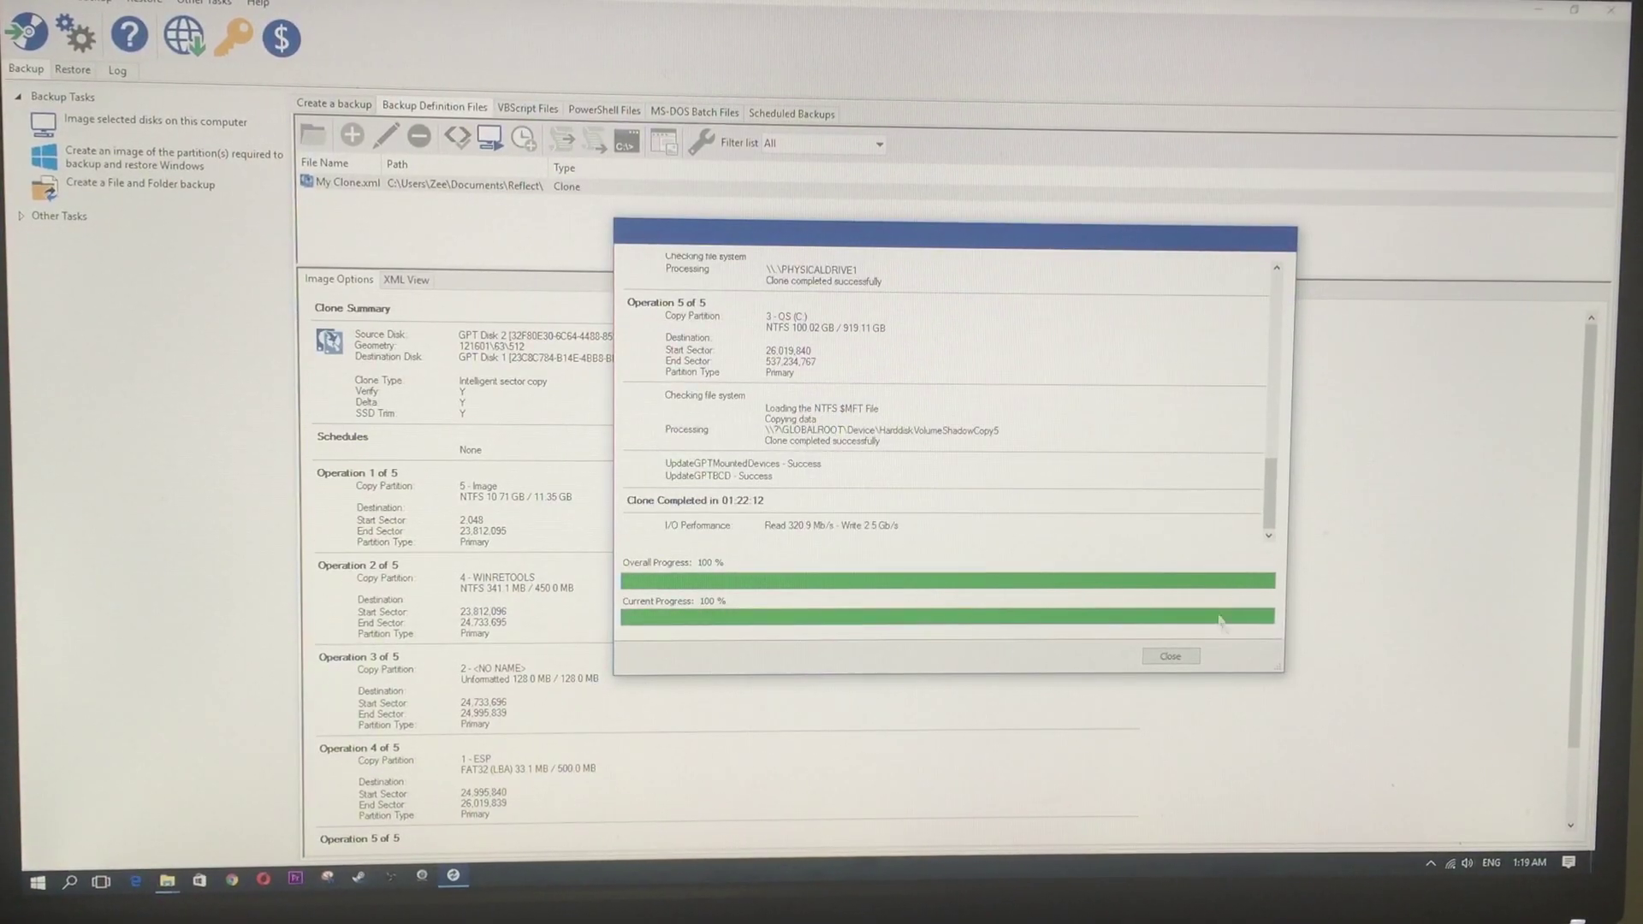
pyautogui.click(1194, 663)
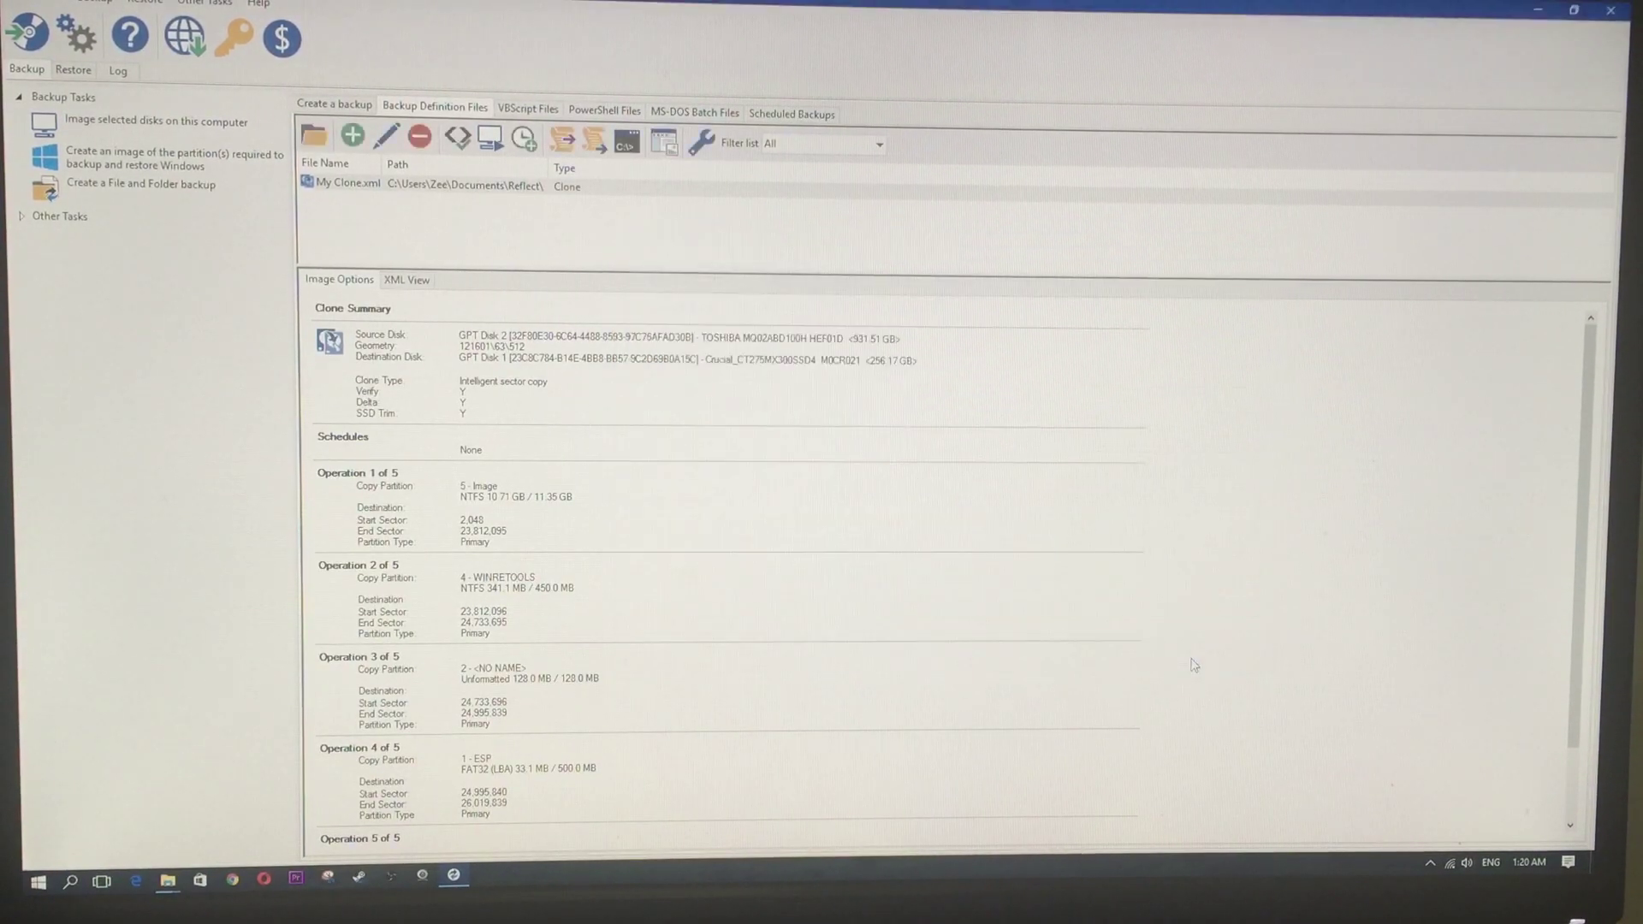
# - Close Macrium Reflect and show the Start menu's Sleep, Shut down and Restart options
pyautogui.click(1609, 15)
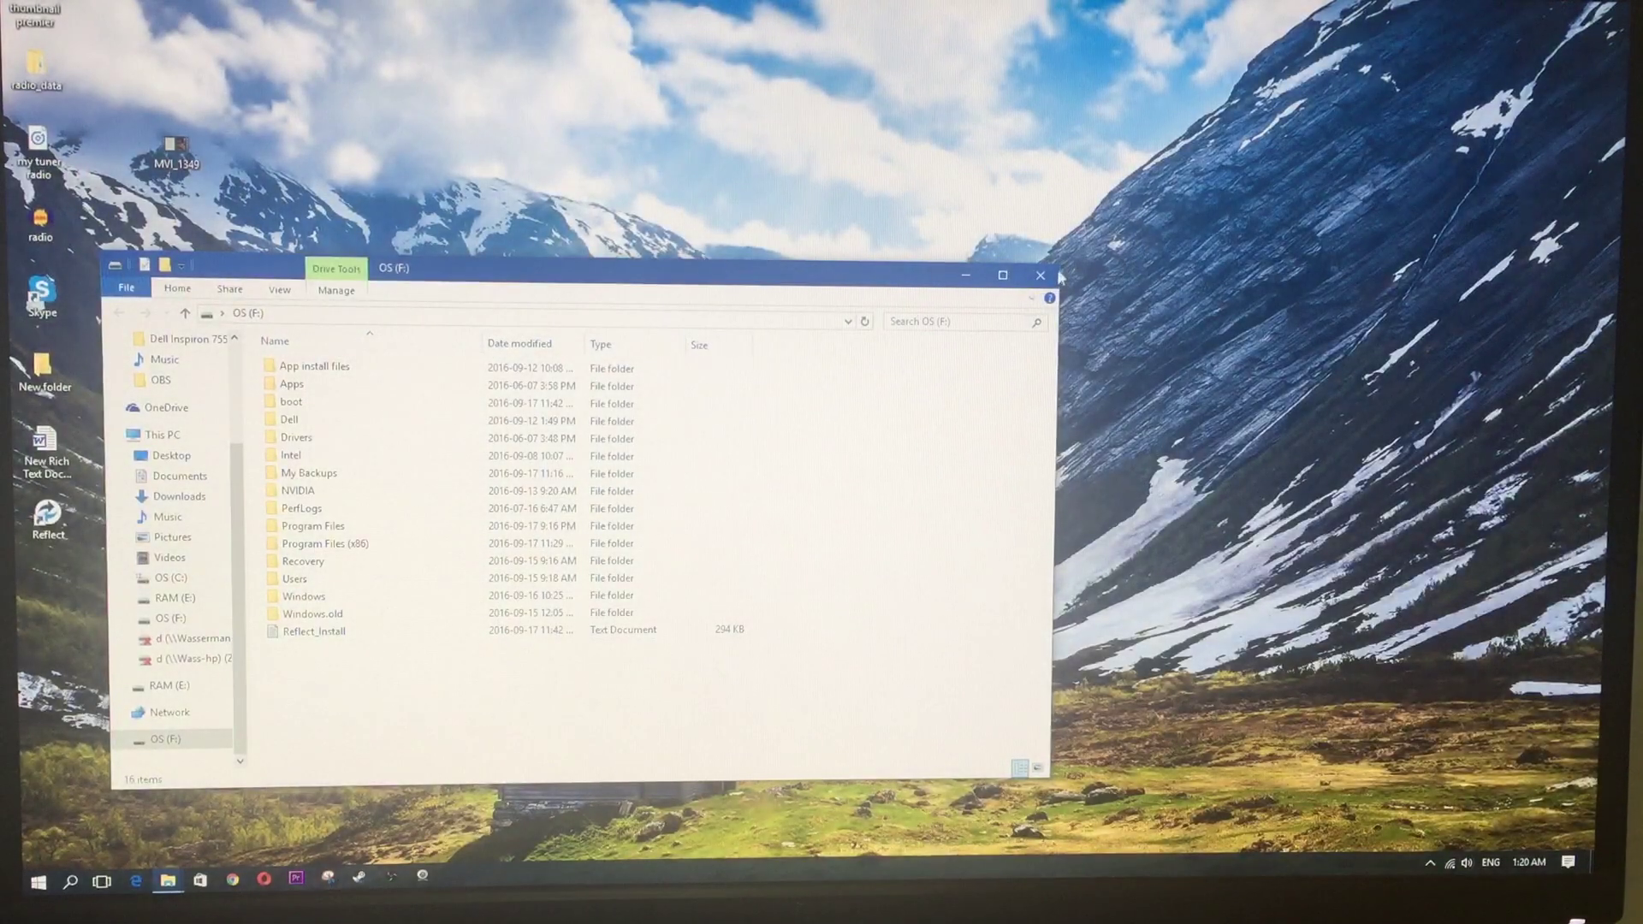
pyautogui.press('super')
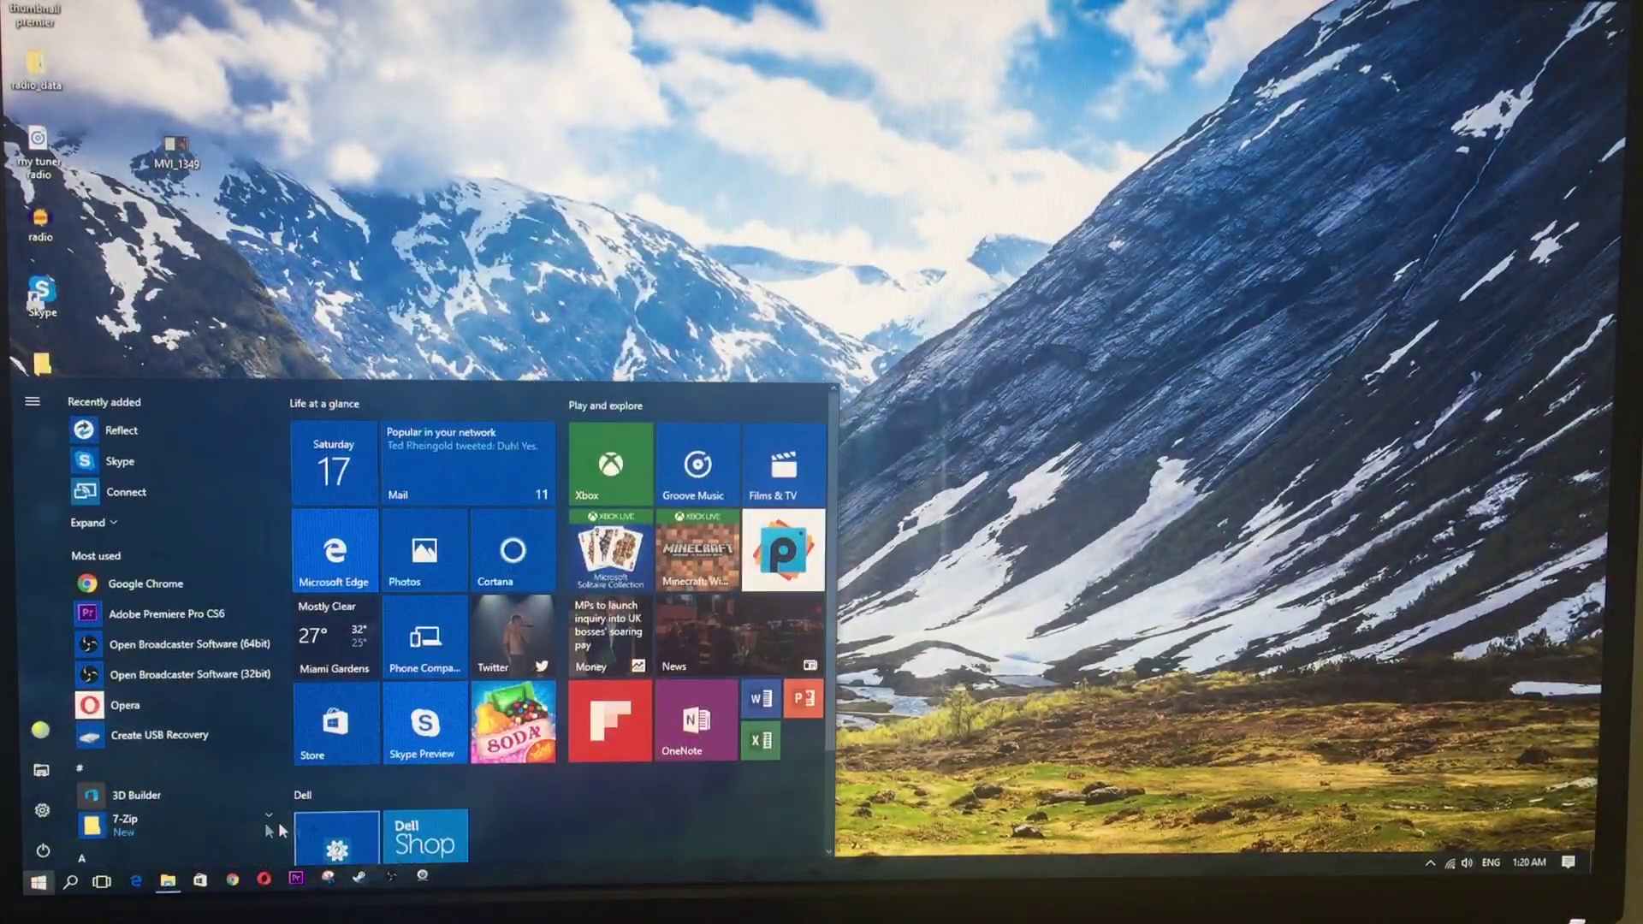
pyautogui.click(42, 849)
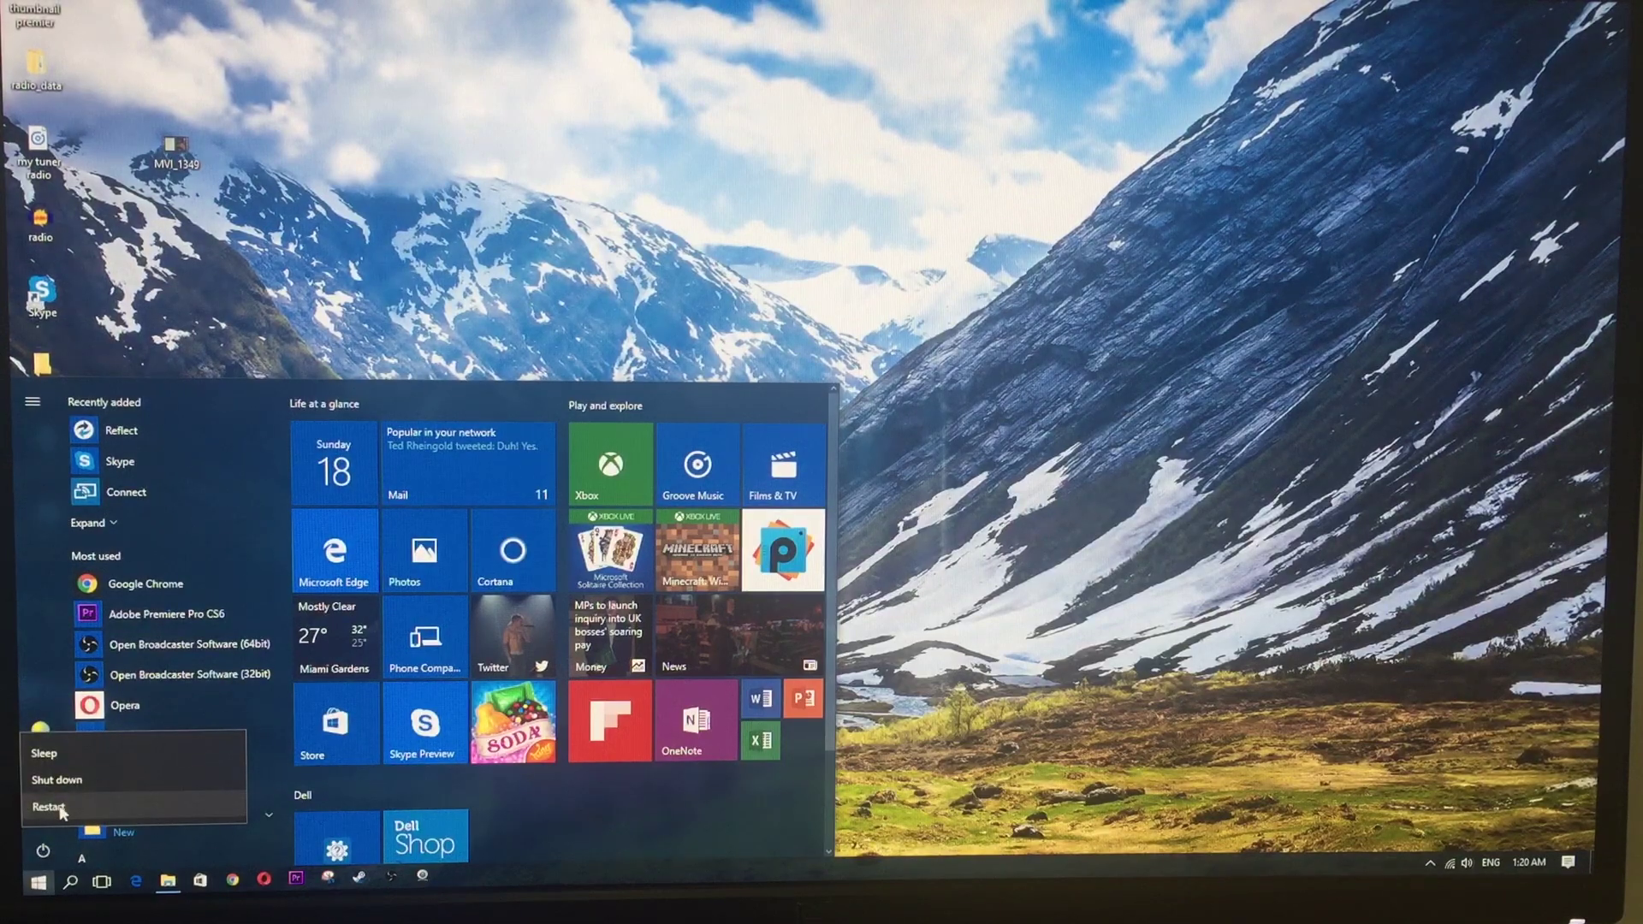